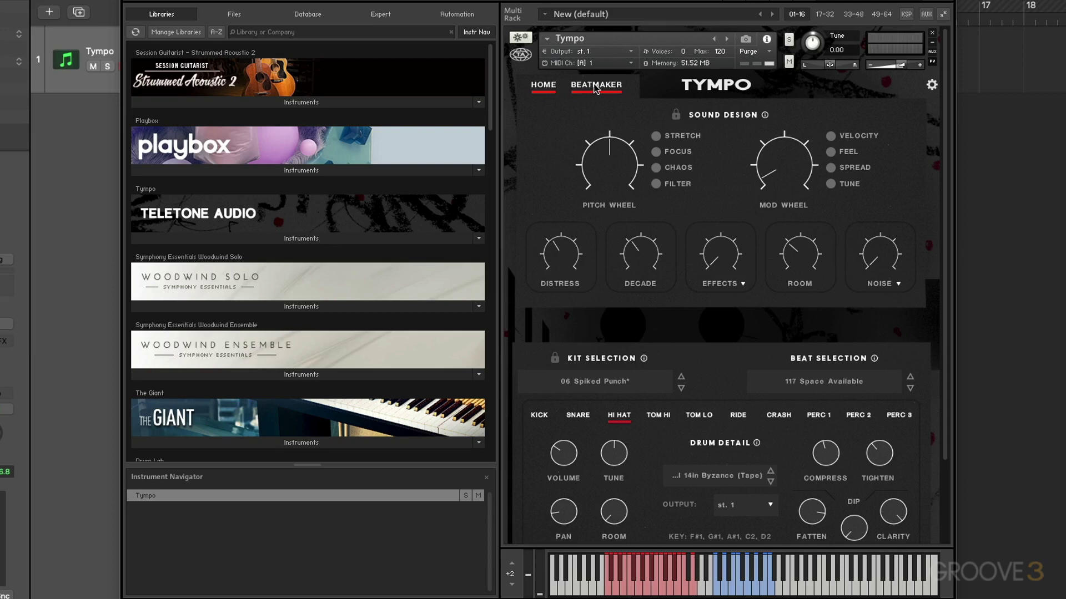
Step: Look over the Tympo instrument's Home page and its Beatmaker step sequencer, finishing on the Home page
scroll(646, 199, "down", 4)
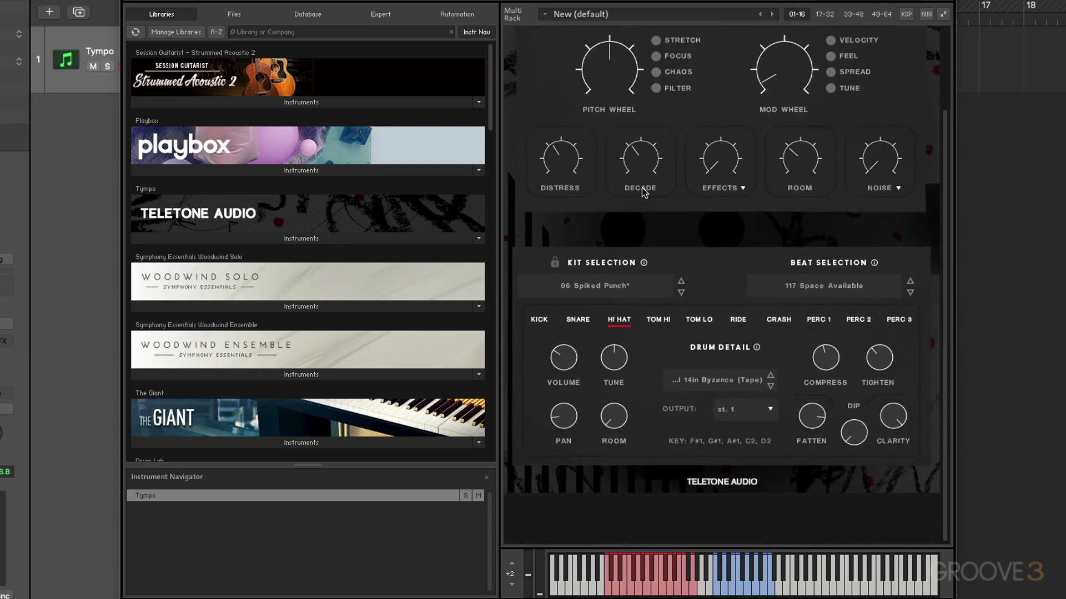
scroll(733, 157, "up", 4)
scroll(727, 178, "down", 4)
scroll(736, 124, "up", 2)
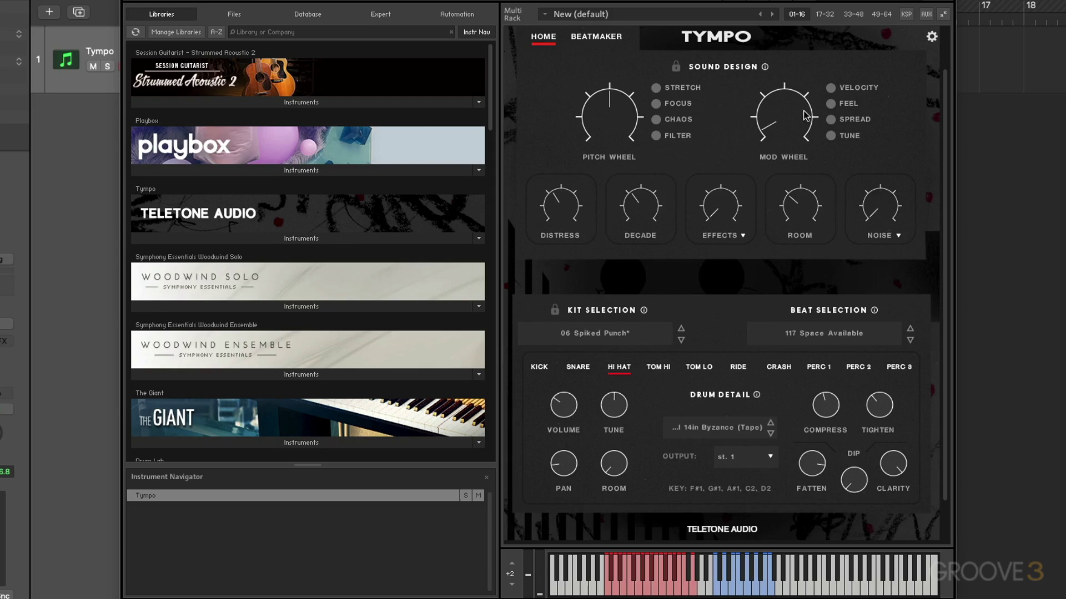
scroll(694, 174, "down", 2)
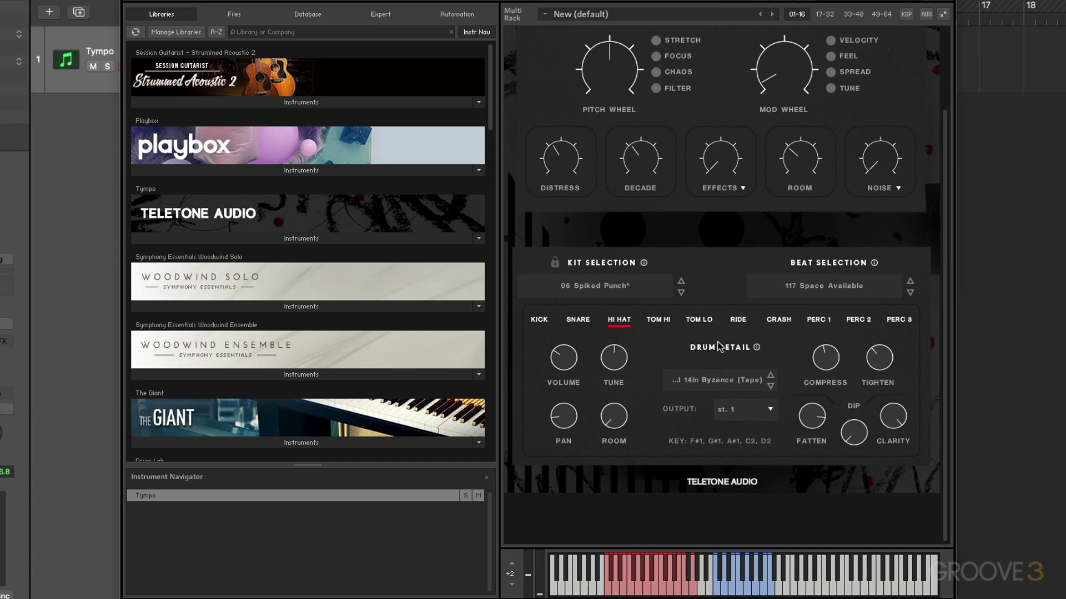
scroll(721, 347, "up", 4)
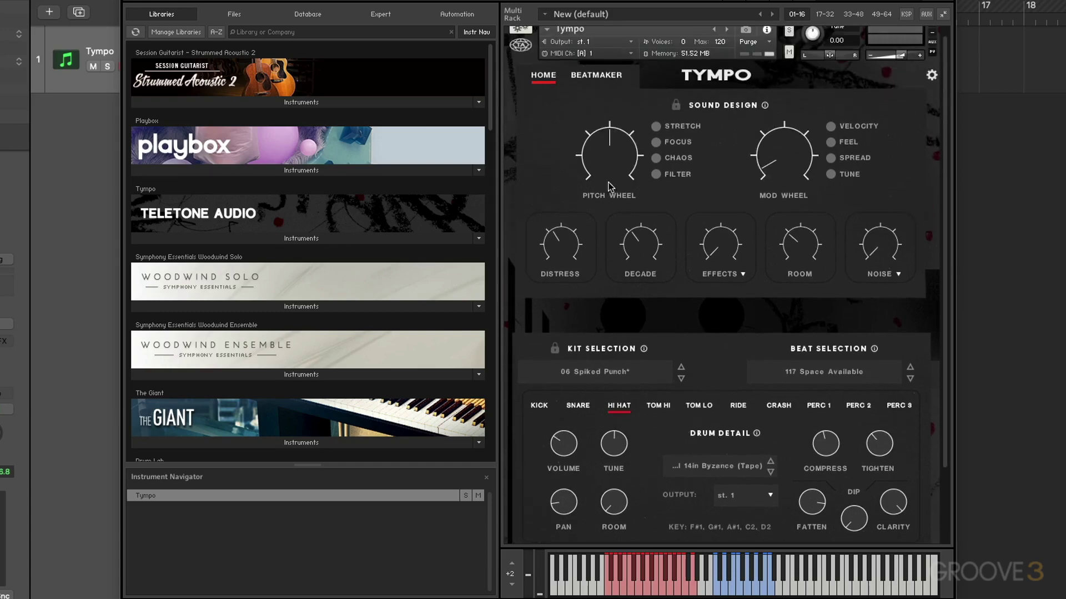
left_click(597, 76)
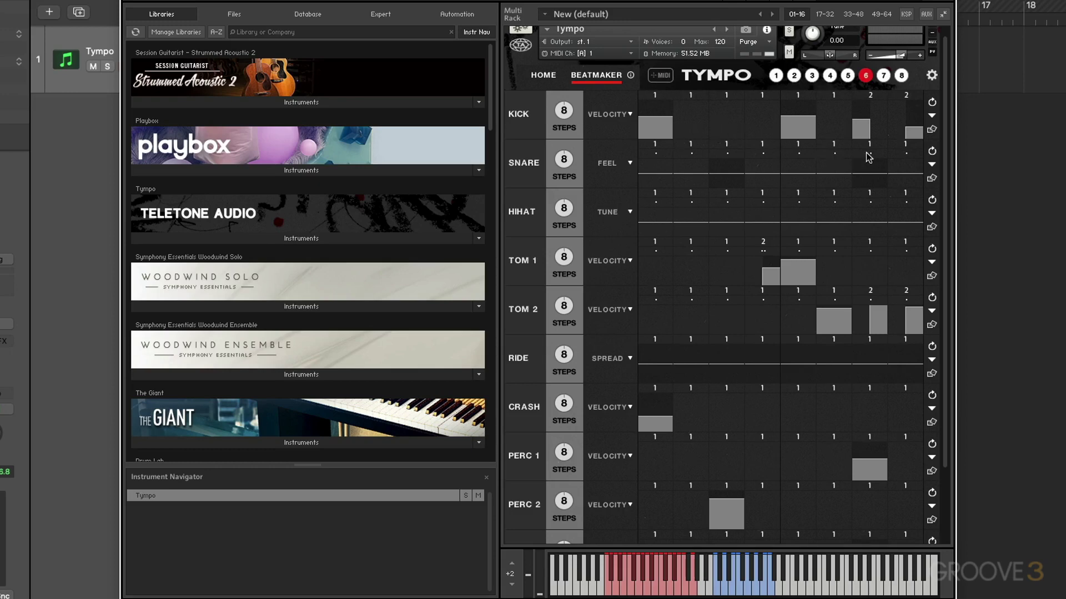
left_click(545, 77)
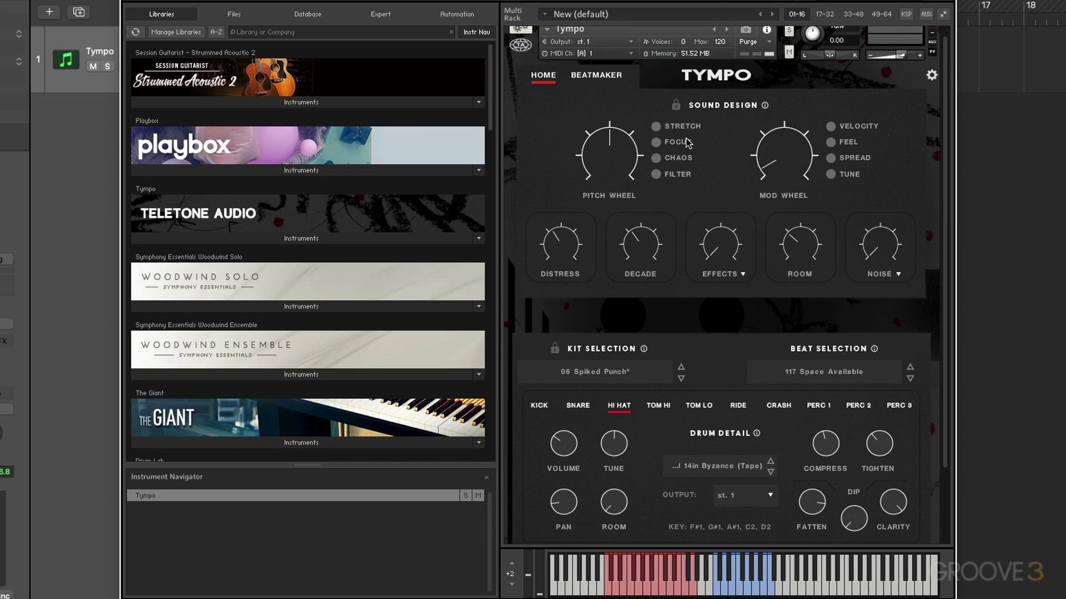
left_click(596, 77)
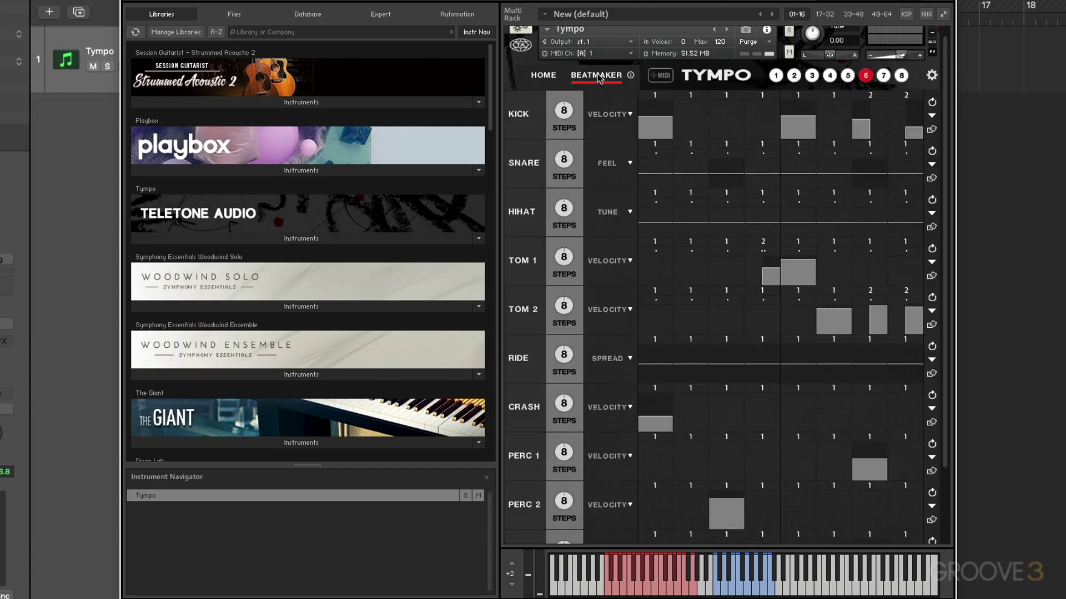
left_click(558, 75)
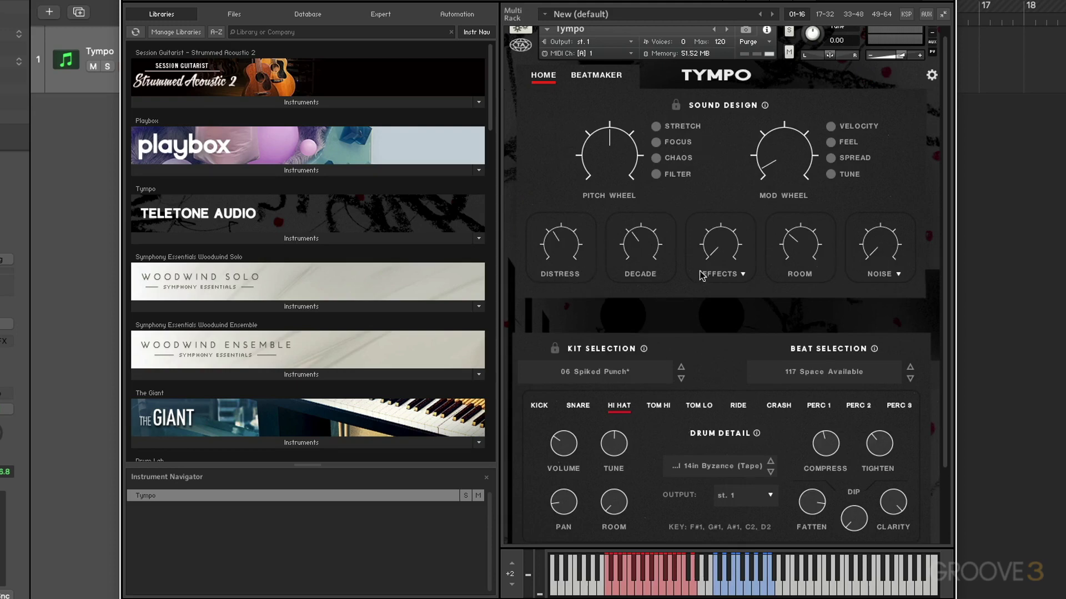
Step: Check which options the Effects and Noise controls offer, leaving both selections as they are
left_click(719, 278)
left_click(729, 200)
left_click(885, 275)
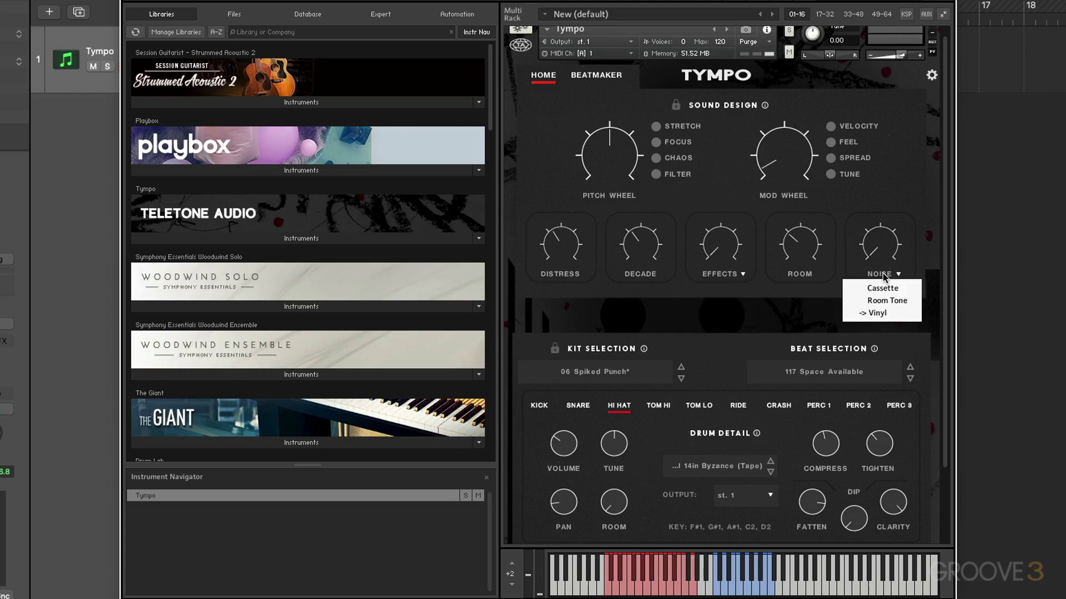
left_click(904, 175)
Step: Browse the Factory Kits in the Kit Selection browser and close it without choosing another kit
scroll(733, 260, "down", 3)
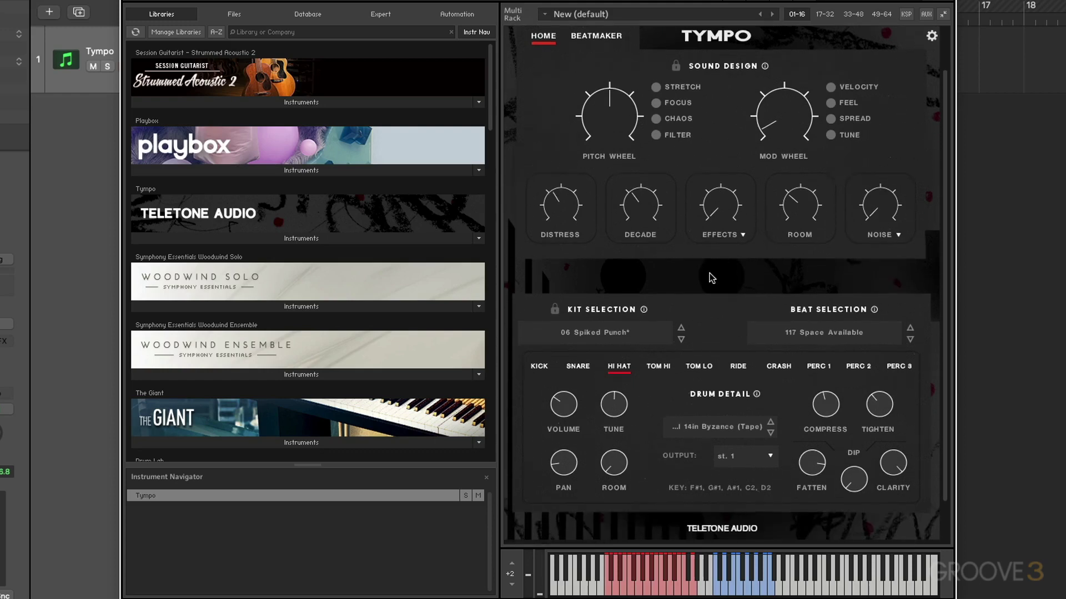
left_click(615, 288)
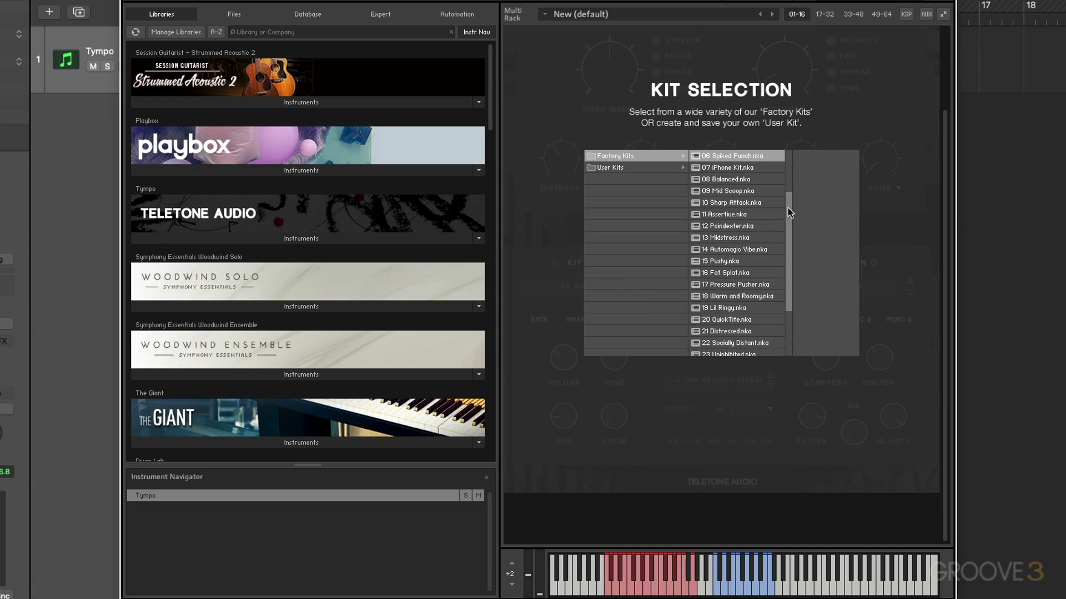
left_click_drag(789, 213, 790, 177)
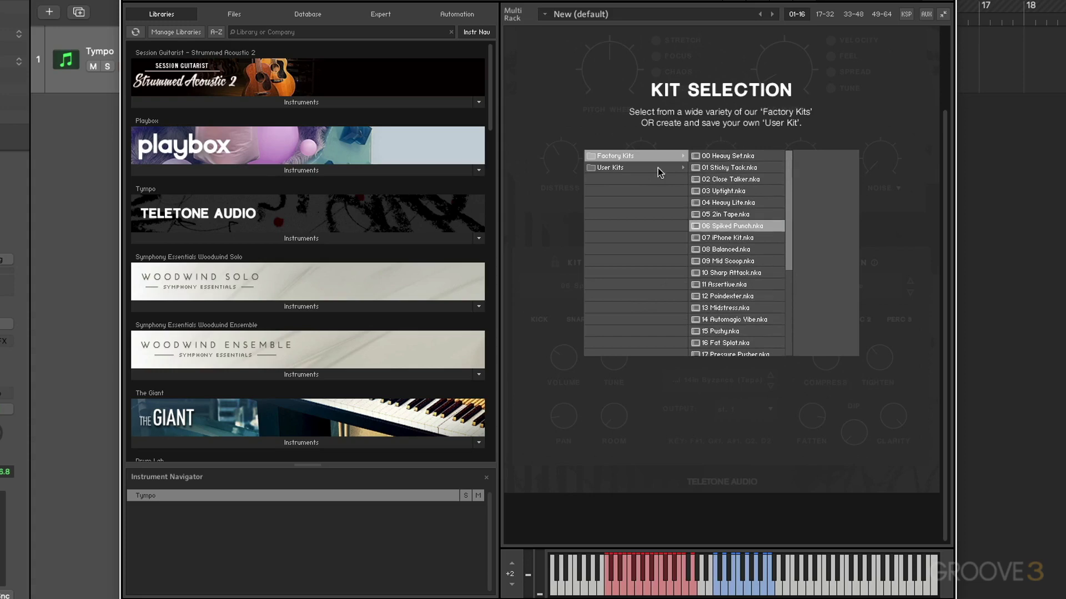
left_click(546, 183)
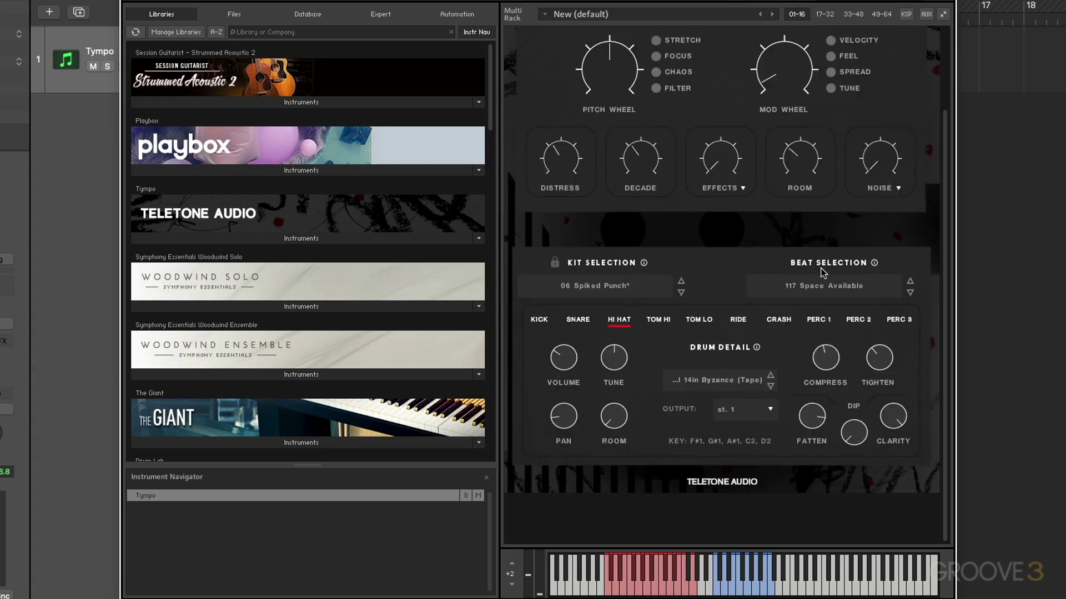
Step: Browse the 60, 70 and 80 bpm folders in Beat Selection and close the browser without loading a beat
left_click(841, 289)
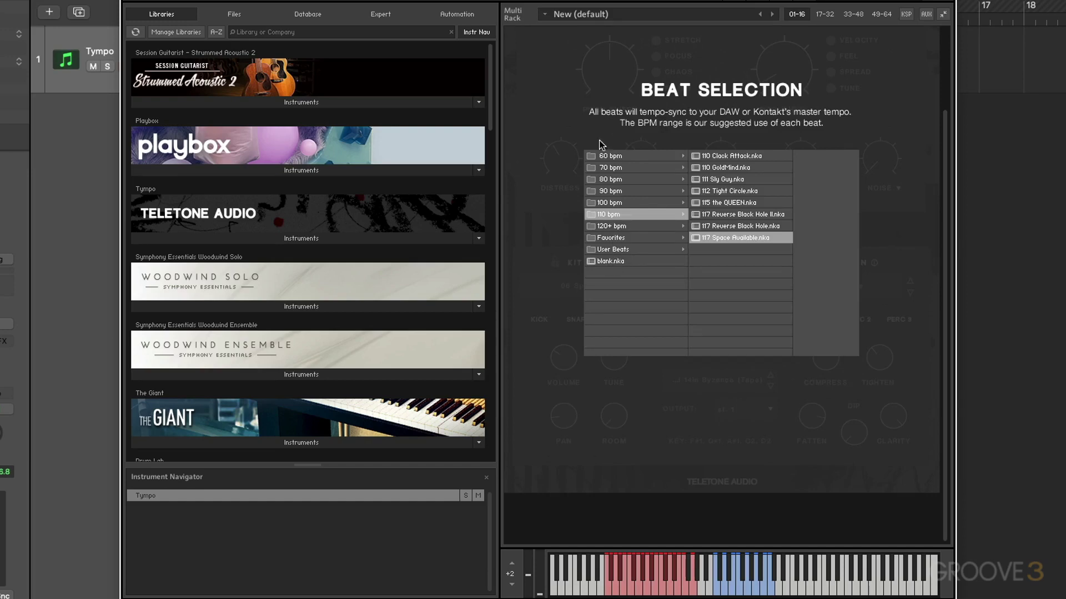
left_click(613, 157)
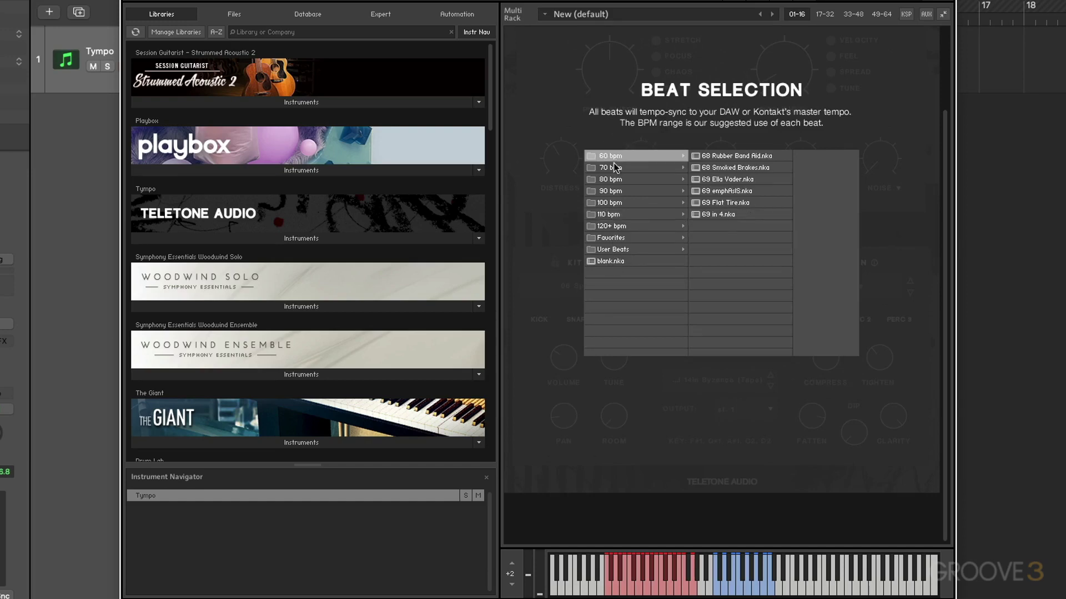
left_click(612, 169)
left_click(614, 180)
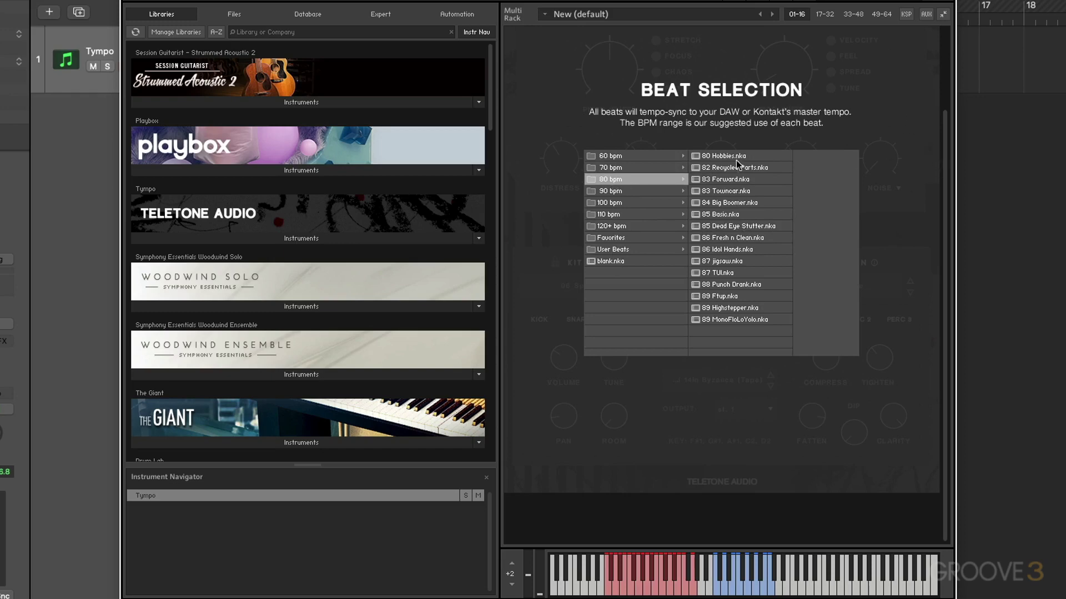
left_click(881, 117)
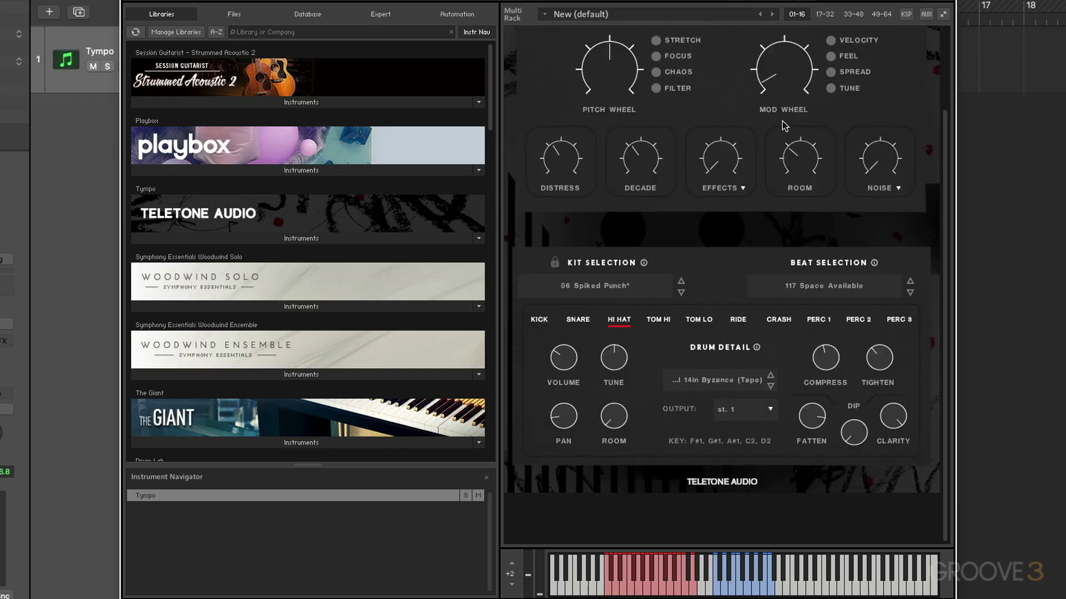
Step: Review the Drum Detail settings of each kit piece in turn, from Kick through Perc 3
scroll(784, 129, "up", 1)
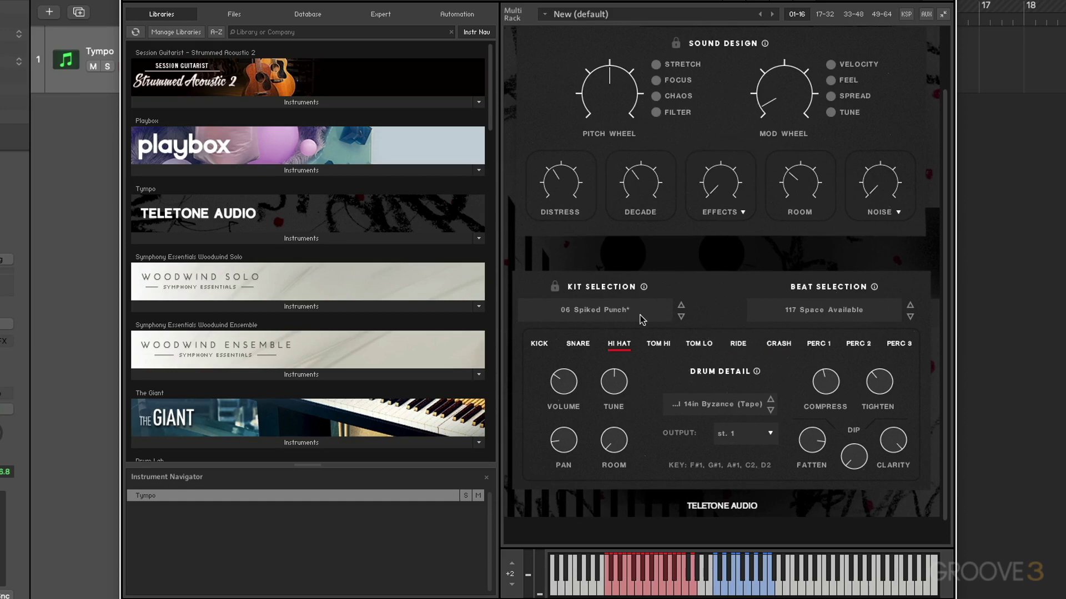
left_click(543, 350)
left_click(577, 349)
left_click(618, 348)
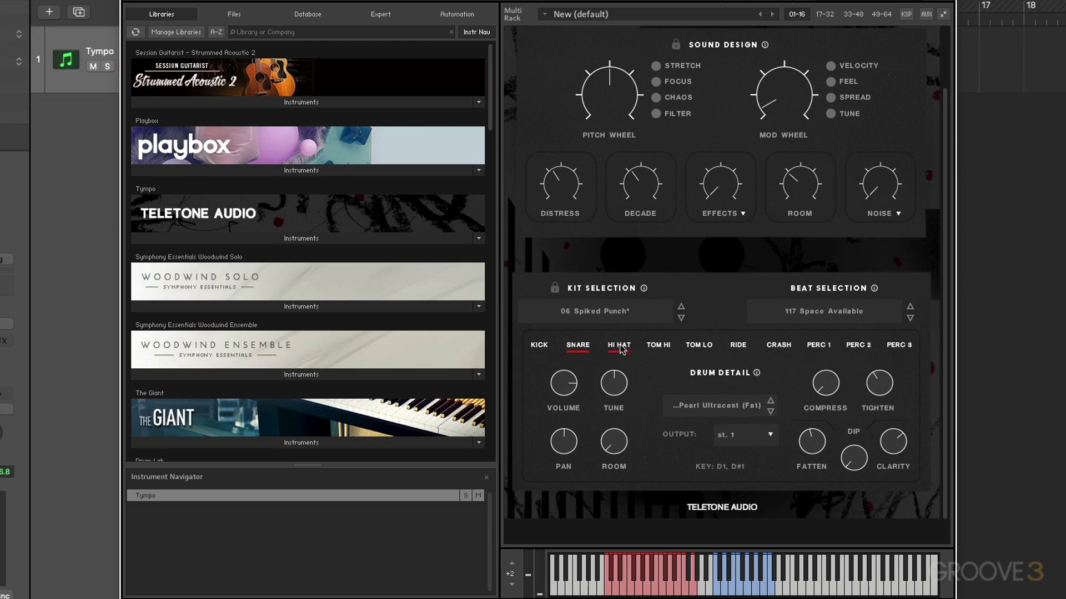
left_click(658, 349)
left_click(699, 349)
left_click(738, 348)
left_click(779, 349)
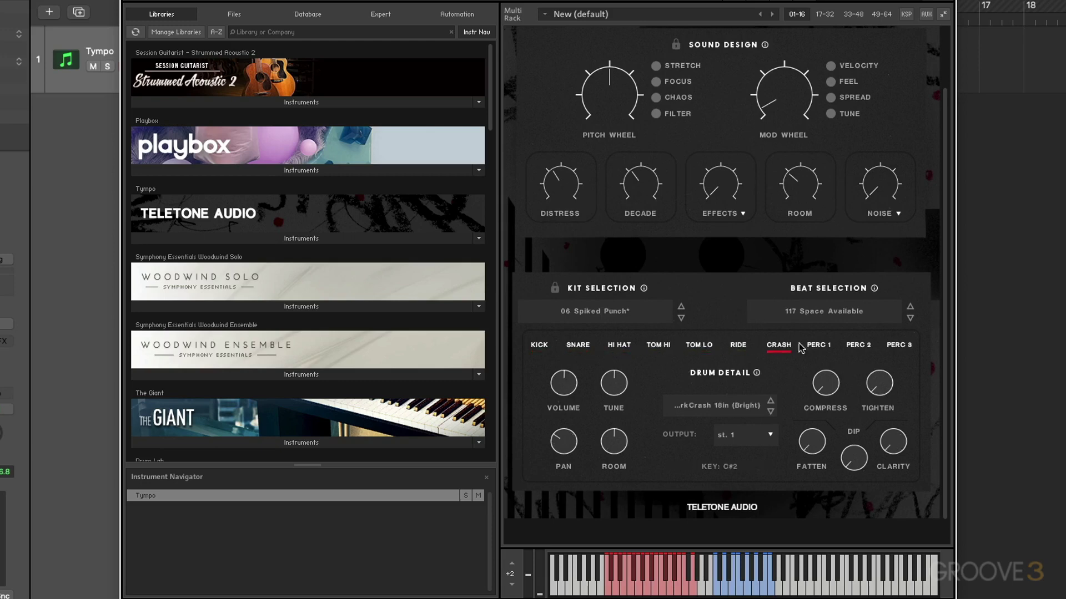
left_click(819, 349)
left_click(858, 348)
left_click(886, 348)
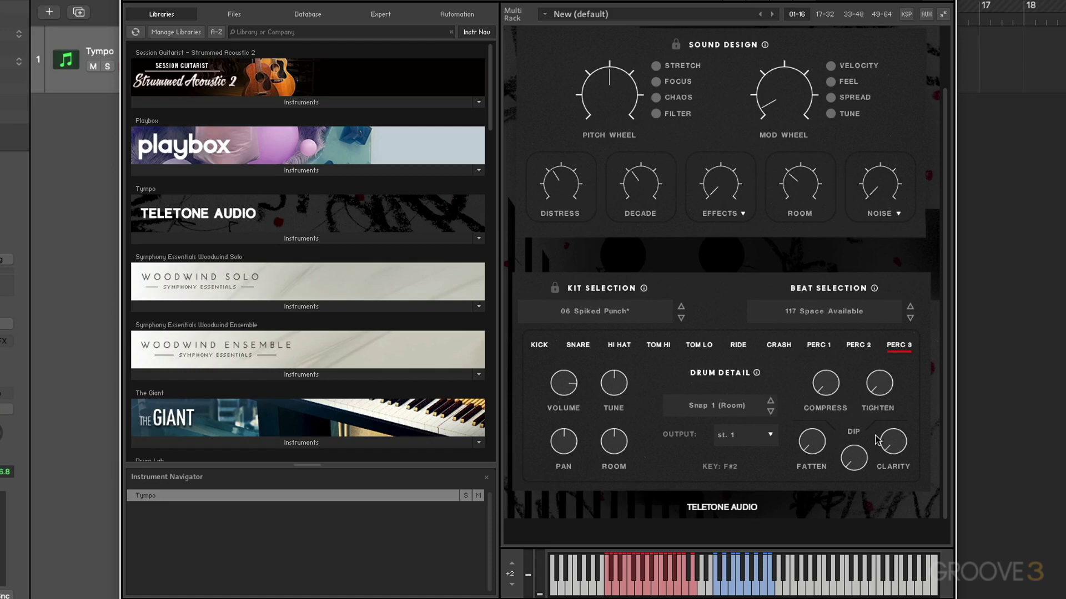
Step: Set the snare's drum sound to Rogers 60's (Room) in Drum Detail
left_click(578, 344)
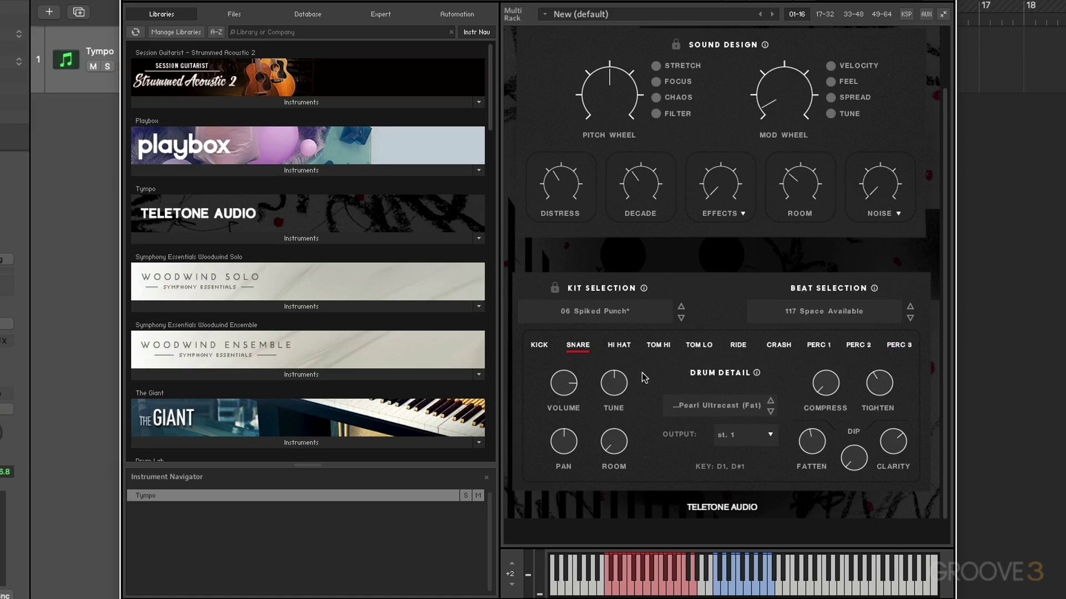
left_click(742, 411)
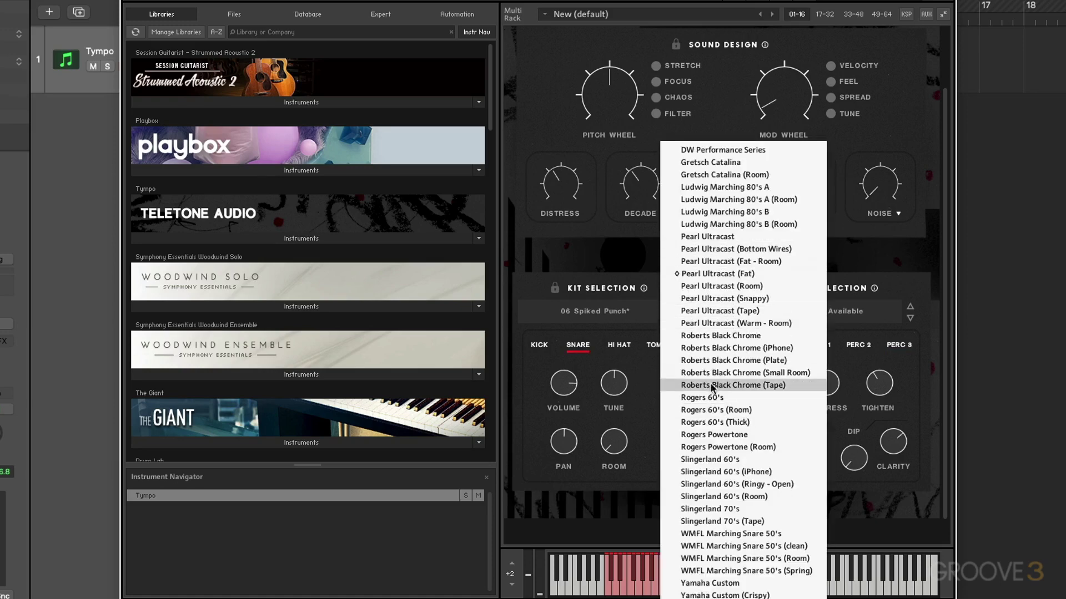
left_click(725, 409)
Step: Set the hi-hat's drum sound to Paiste 14in (Distorted) in Drum Detail
left_click(618, 340)
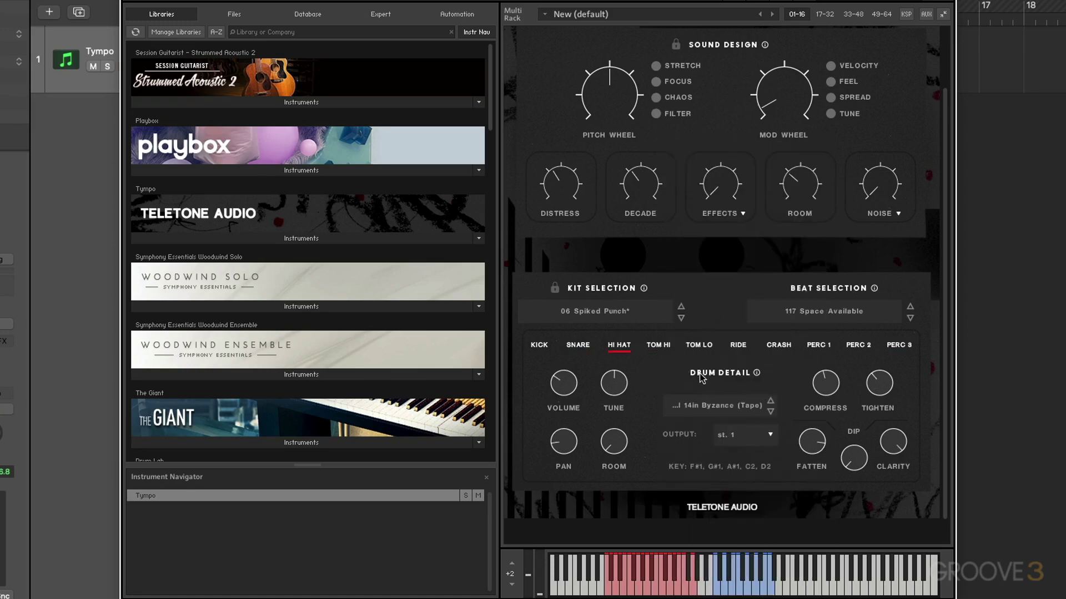
left_click(723, 404)
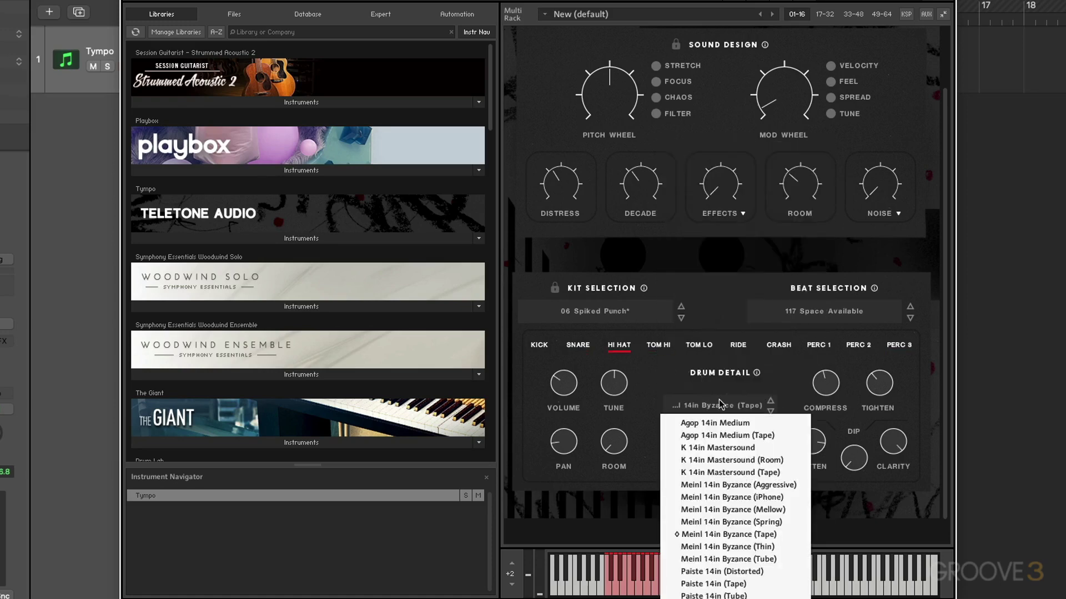
left_click(714, 573)
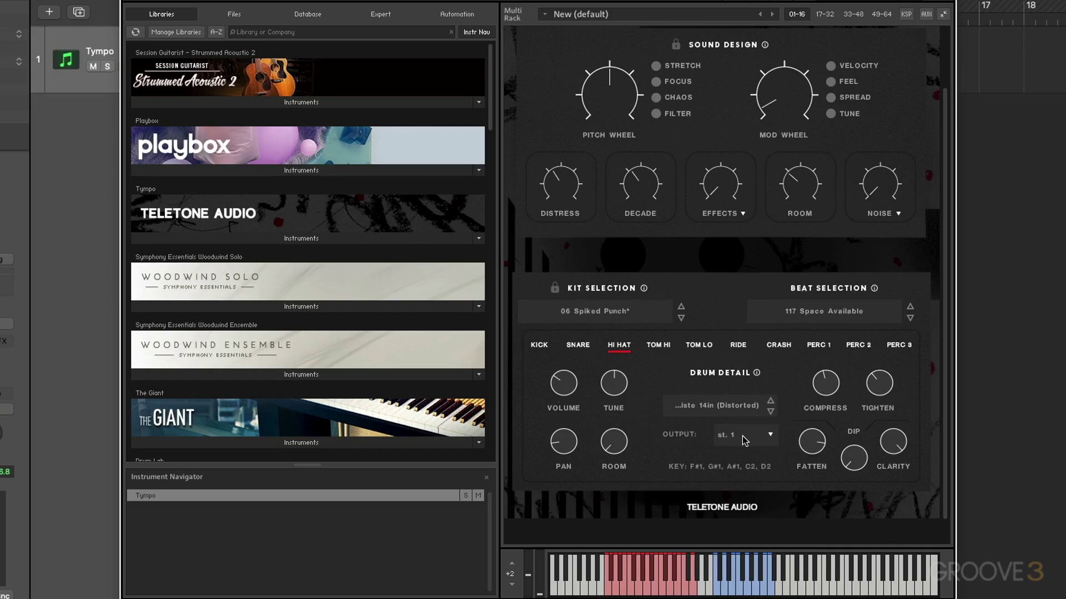
scroll(742, 435, "up", 3)
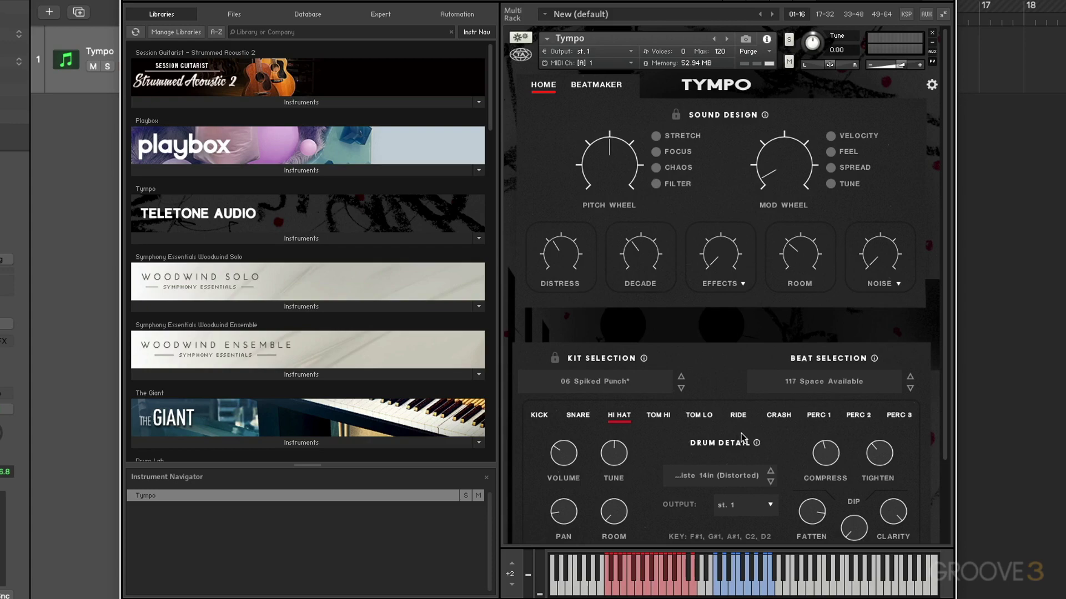
Step: Switch to Preview to consult the MIDI Map Layout image beside the plug-in, and return to Logic Pro
key("super+Tab")
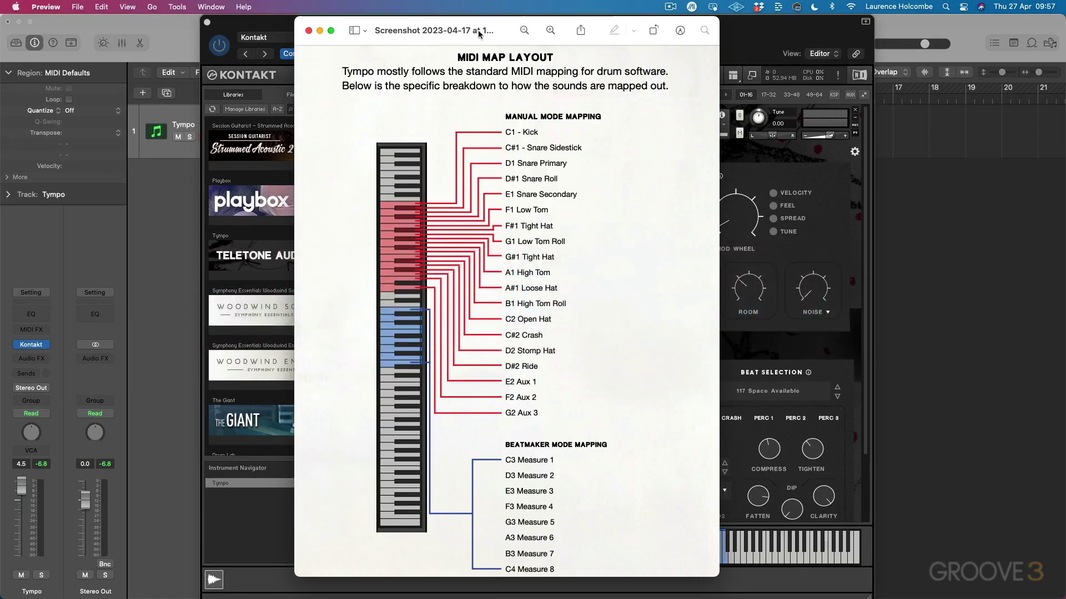
left_click_drag(478, 29, 419, 27)
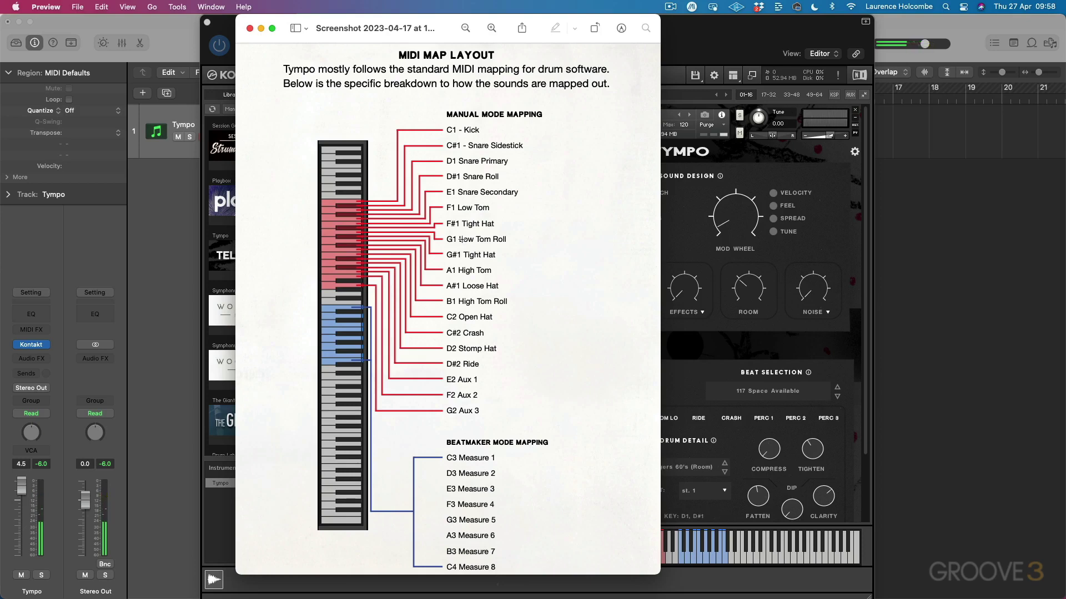
left_click(894, 201)
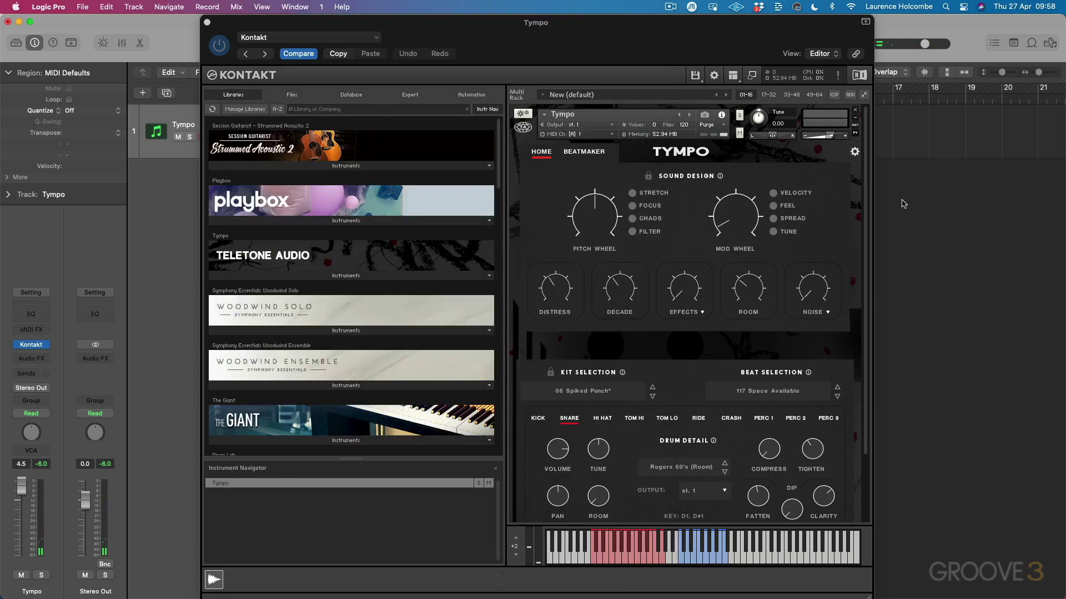
Step: Play the Tympo region with its notes open in the Piano Roll, stop playback and bring the Kontakt window back
key("v")
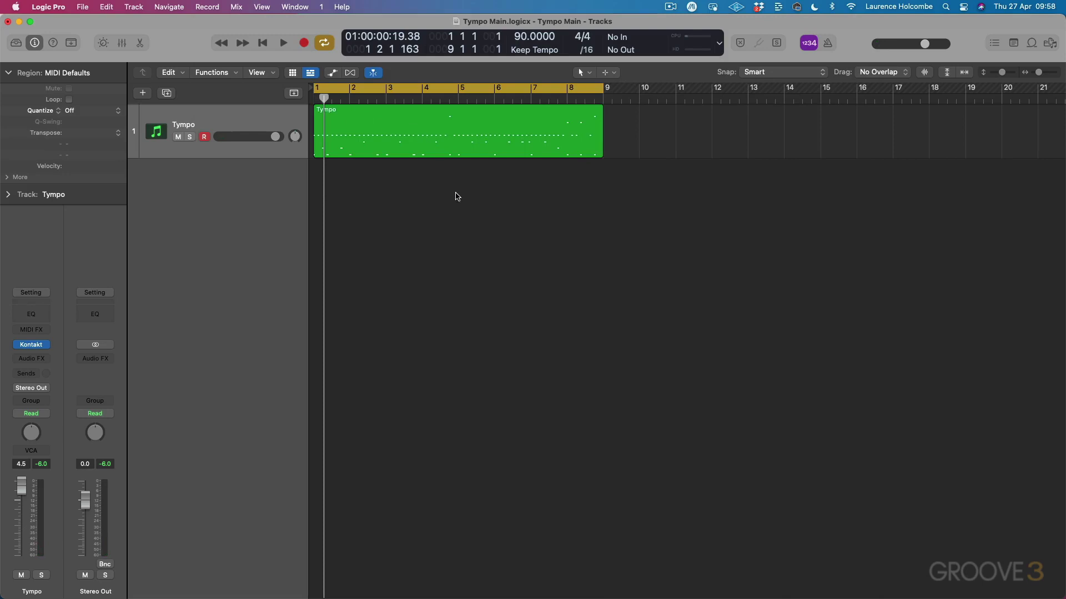
key("space")
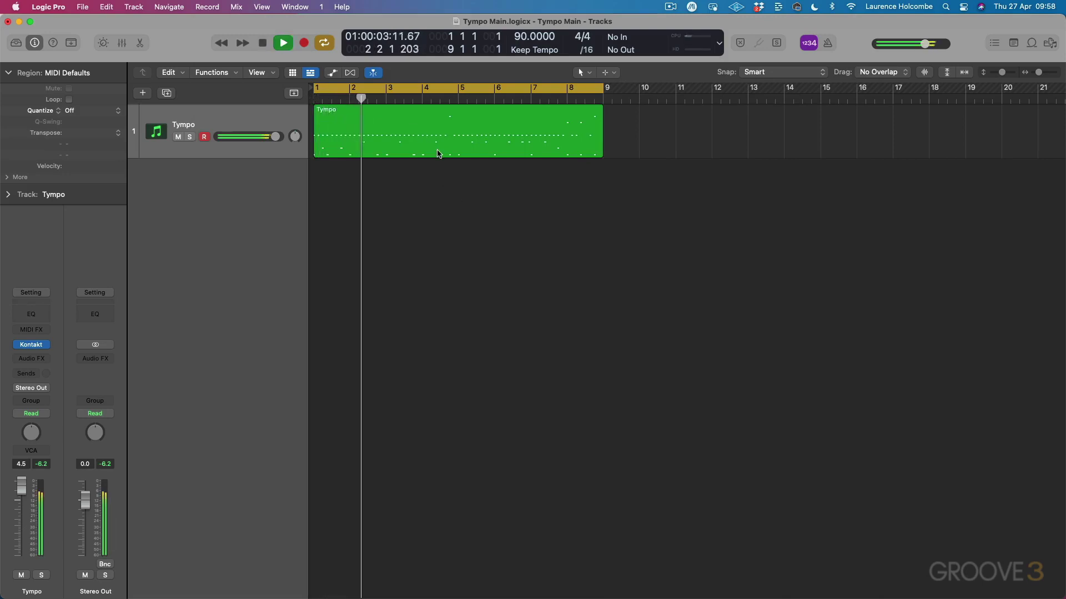
double_click(436, 153)
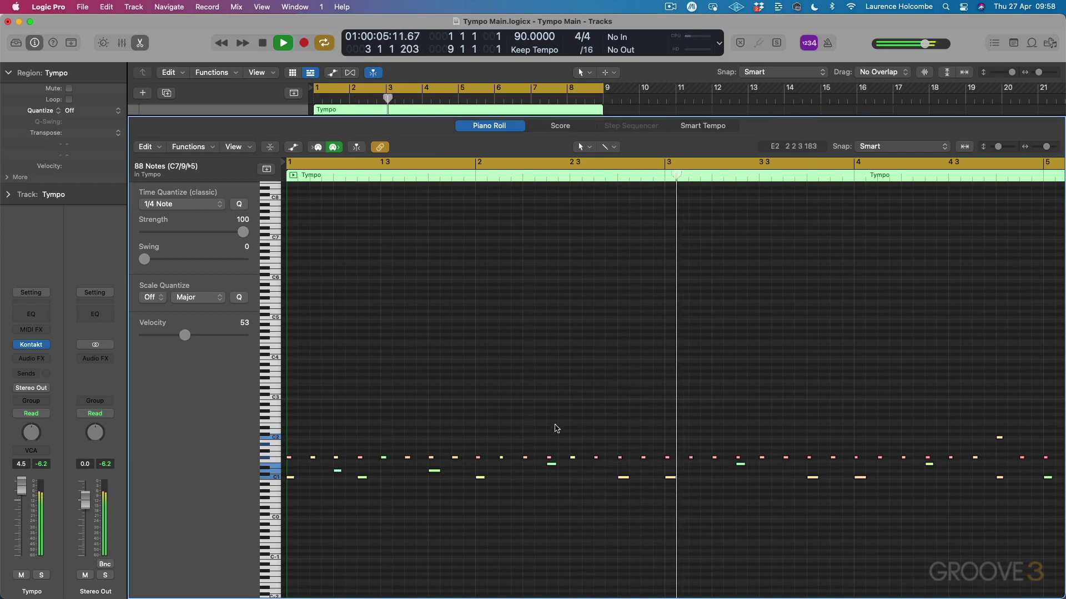
key("space")
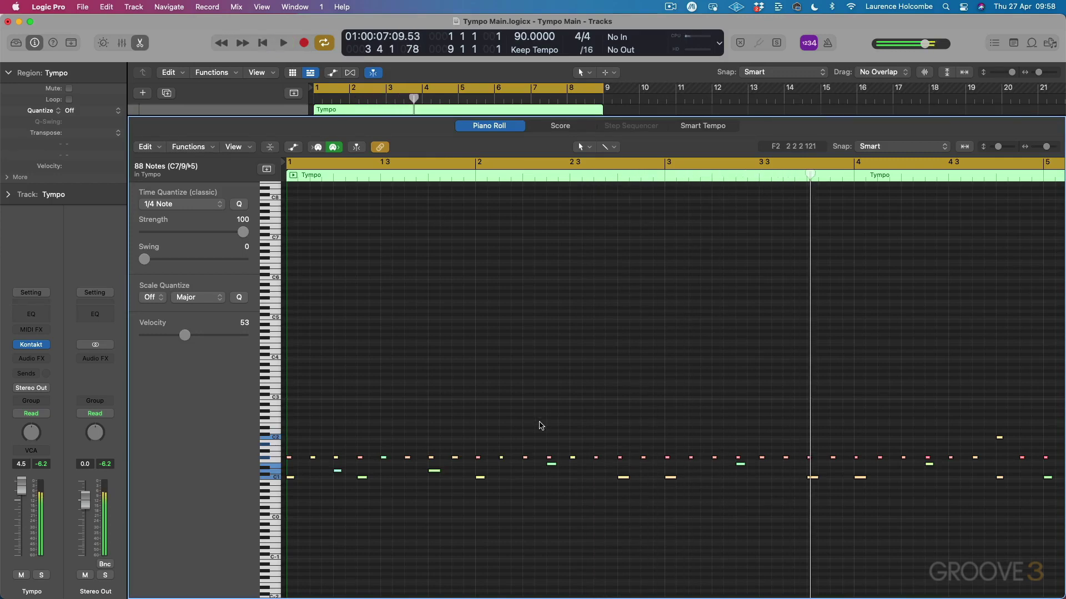
key("v")
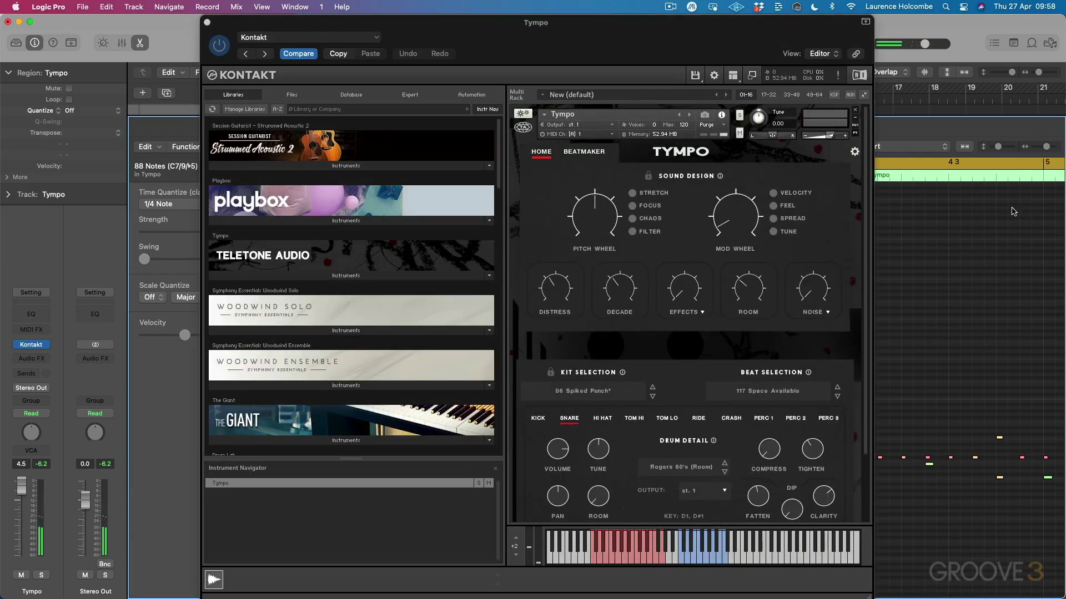
Step: Close the Piano Roll and switch from Logic Pro to the MIDI Map Layout image in Preview and back
key("e")
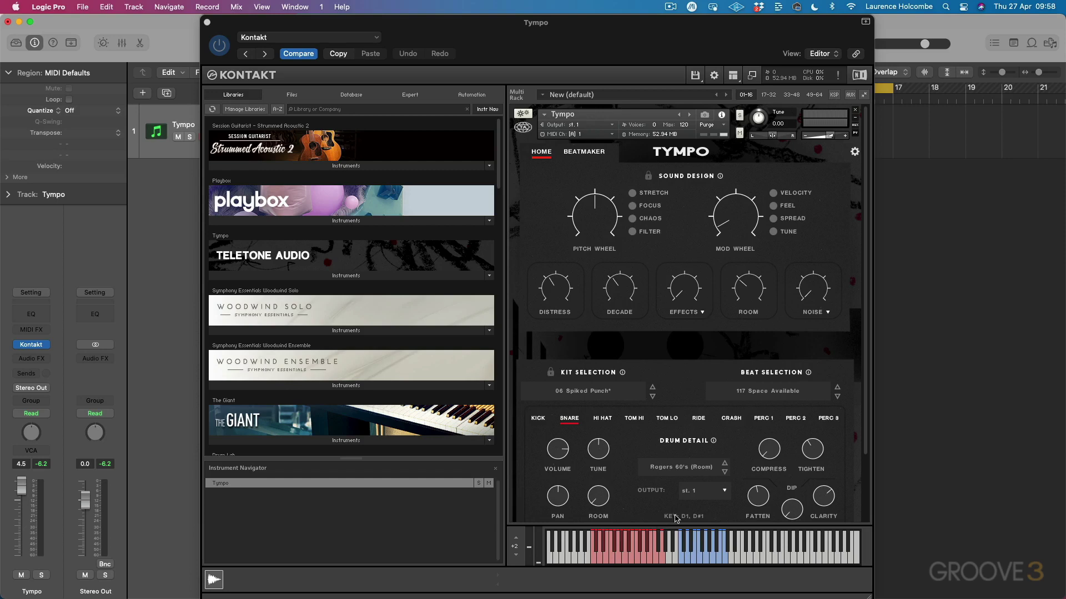
key("super+Tab")
key("super+Tab")
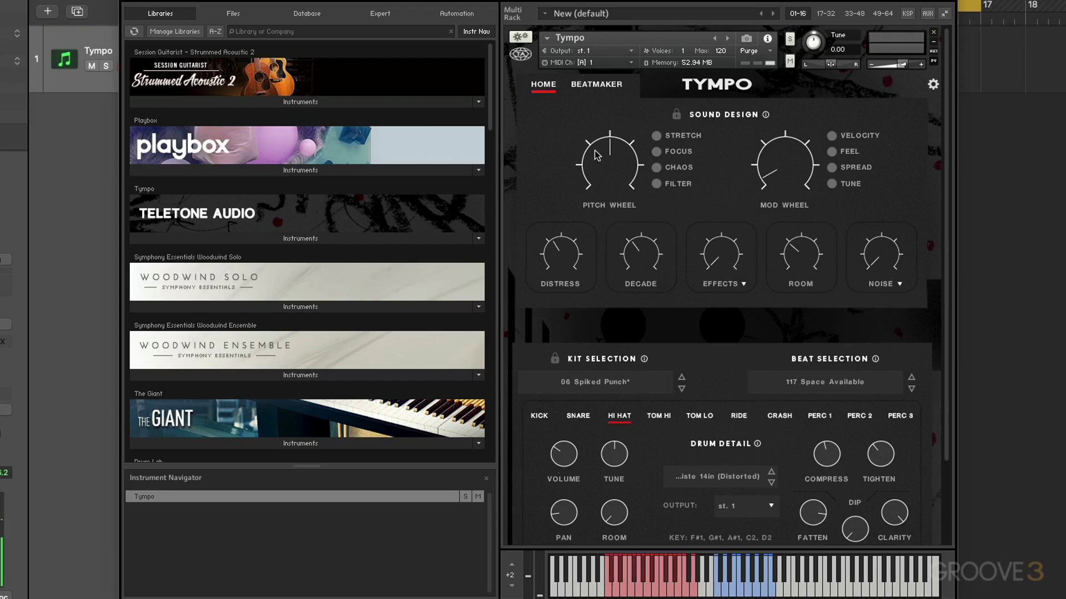
Step: Open the Beatmaker page, play through the numbered patterns of the Space Available beat including pattern 2, and stop playback
left_click(596, 85)
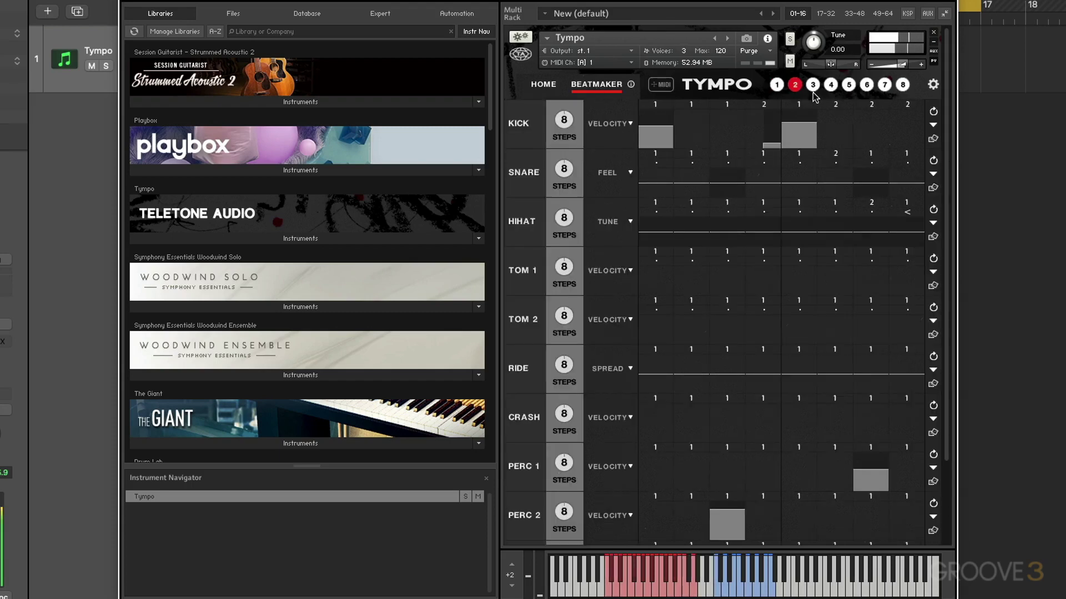
left_click(794, 85)
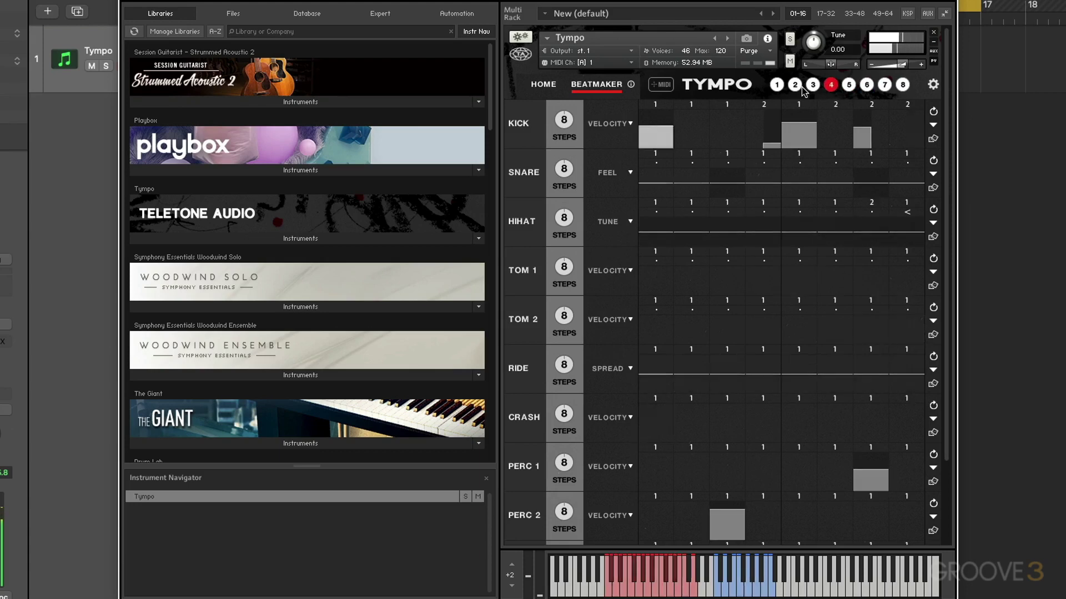
key("space")
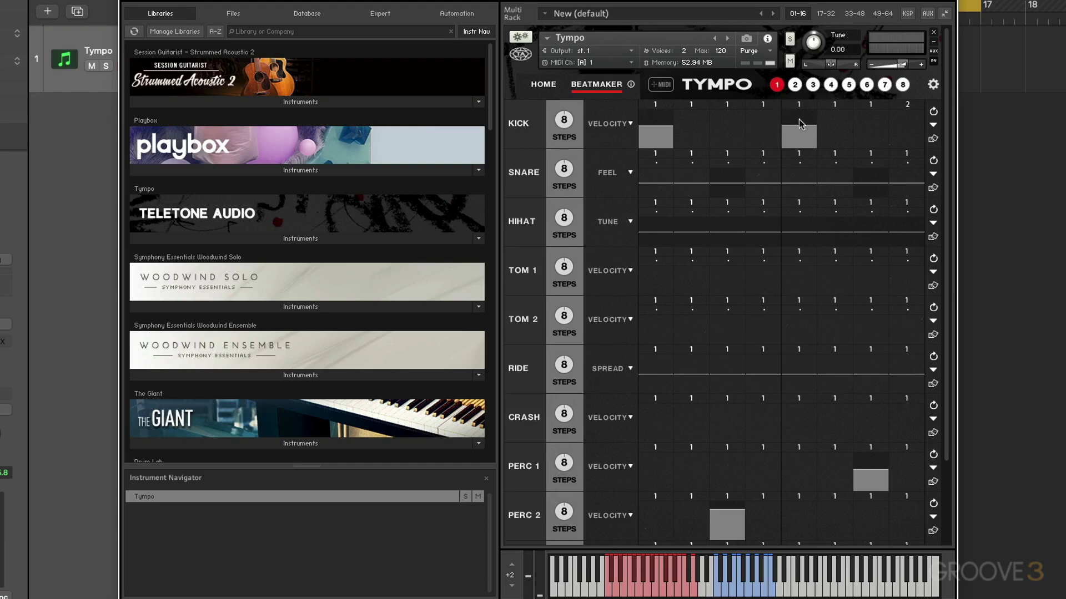
Step: Return to the Home page and load the beat 86 Idol Hands in Beat Selection
left_click(545, 84)
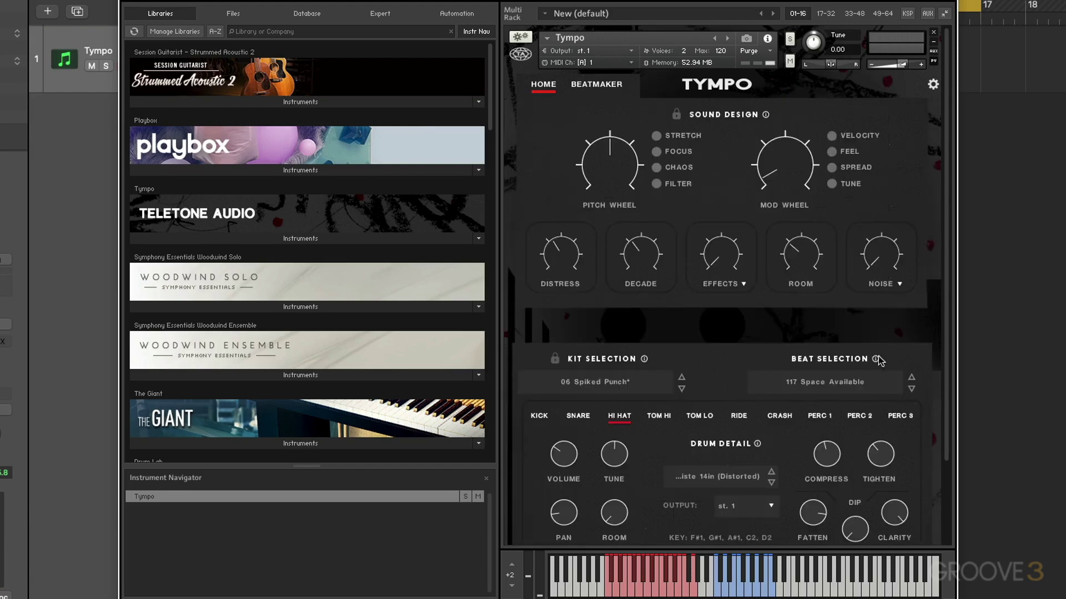
left_click(827, 381)
left_click(727, 350)
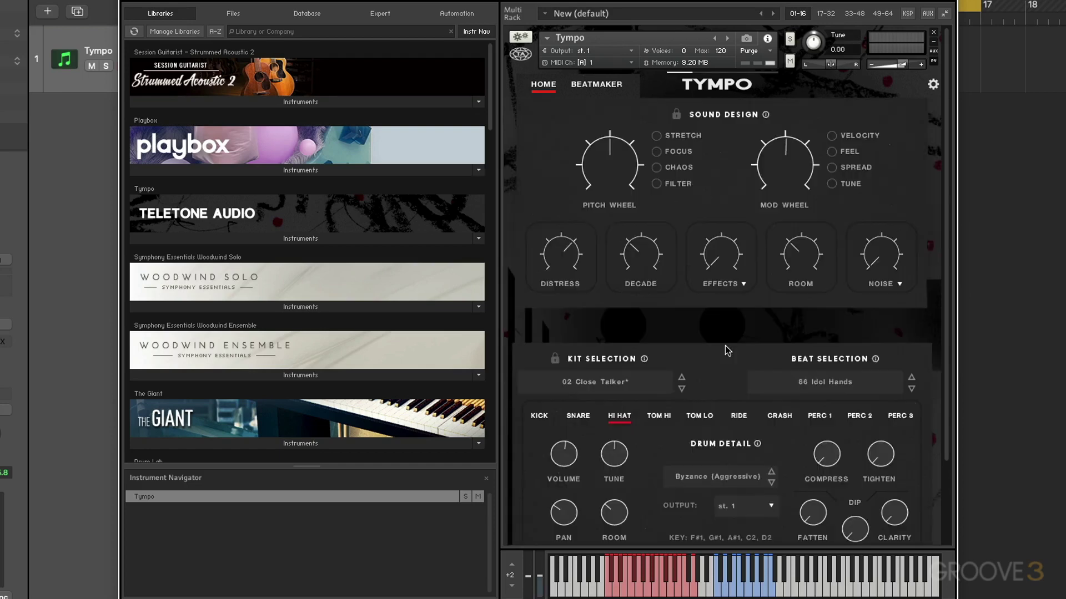
Step: Play the Idol Hands beat on the Beatmaker page to review its patterns, and stop playback
left_click(610, 89)
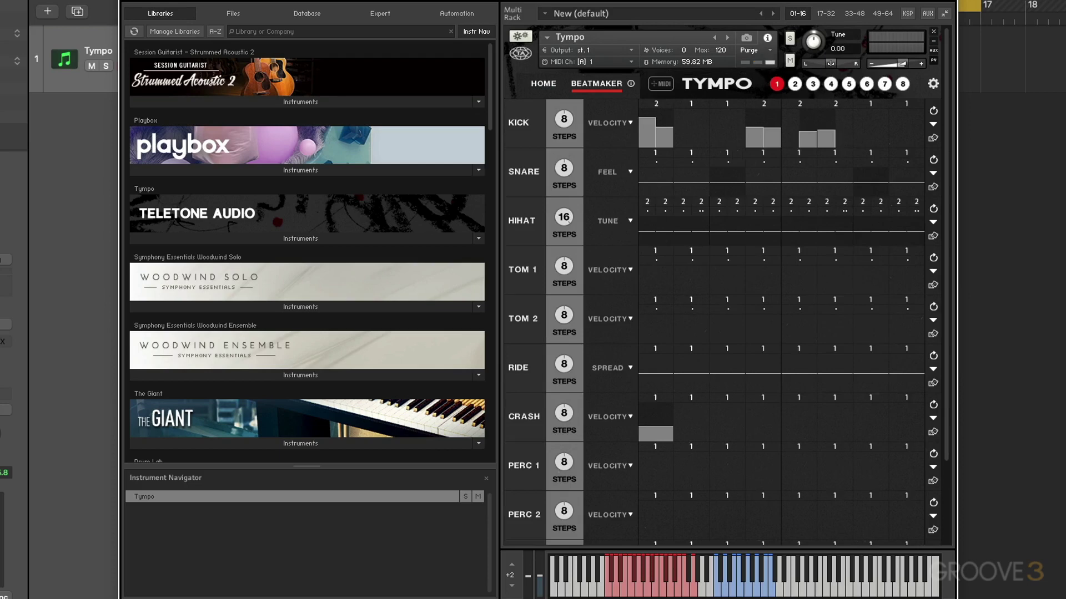
key("space")
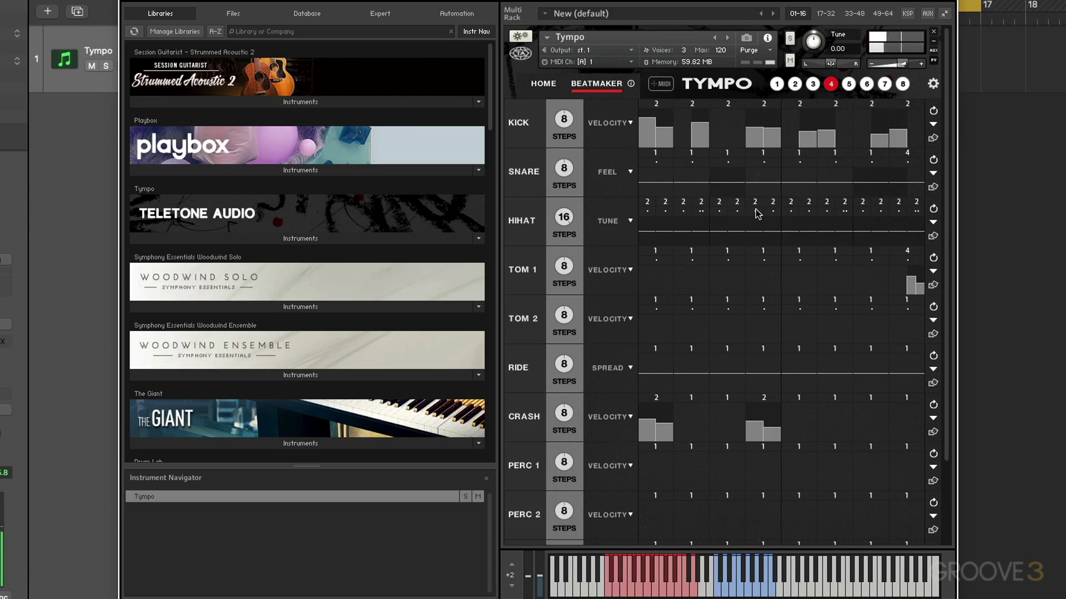
key("space")
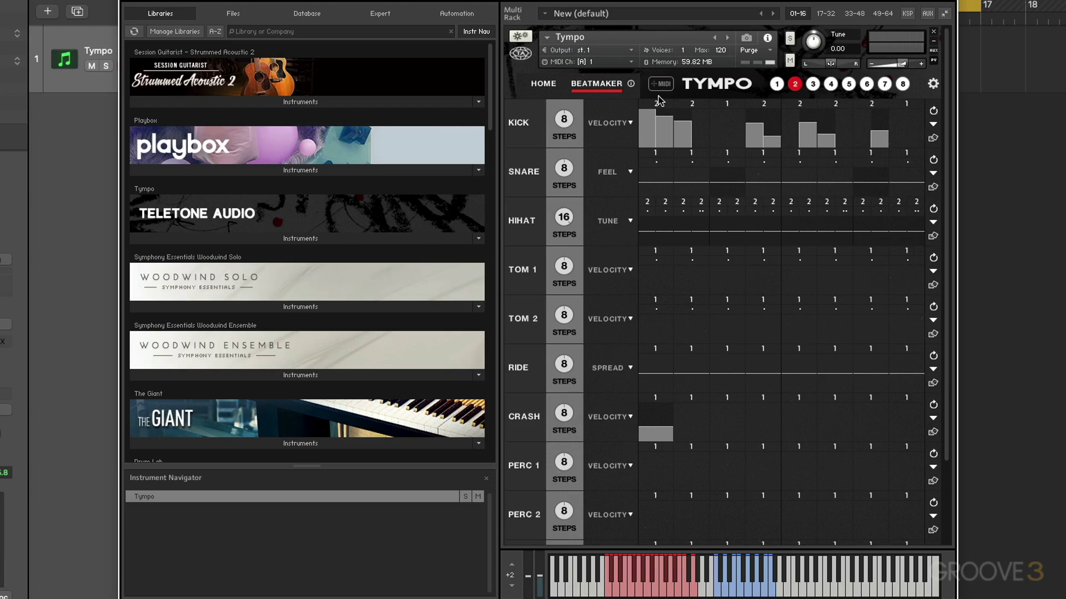
Step: Return to the Home page and view the factory and user kits in the Kit Selection browser, closing it without choosing one
left_click(544, 85)
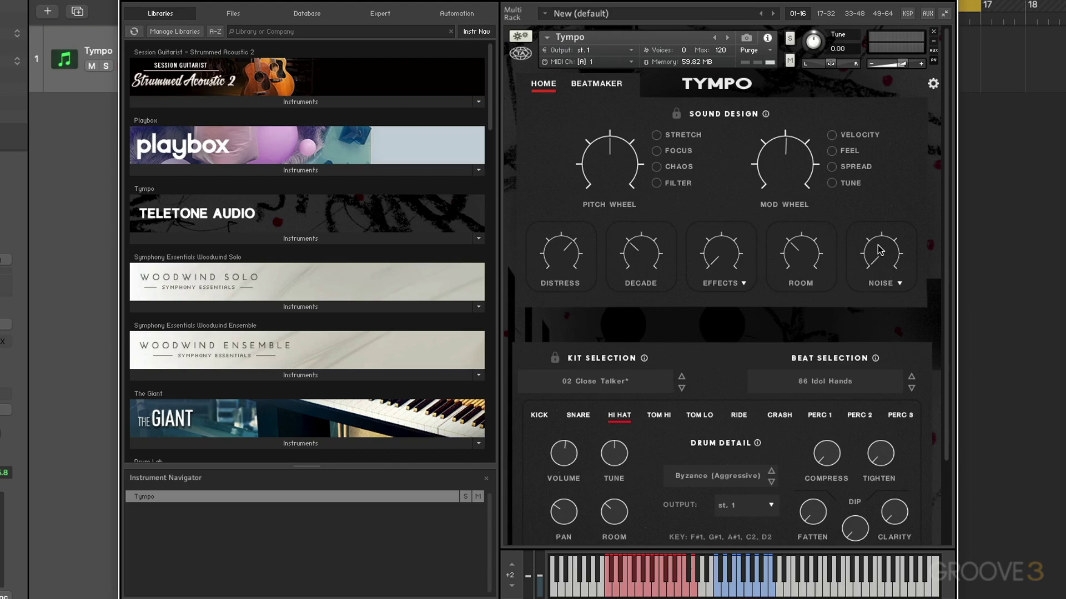
scroll(611, 322, "down", 1)
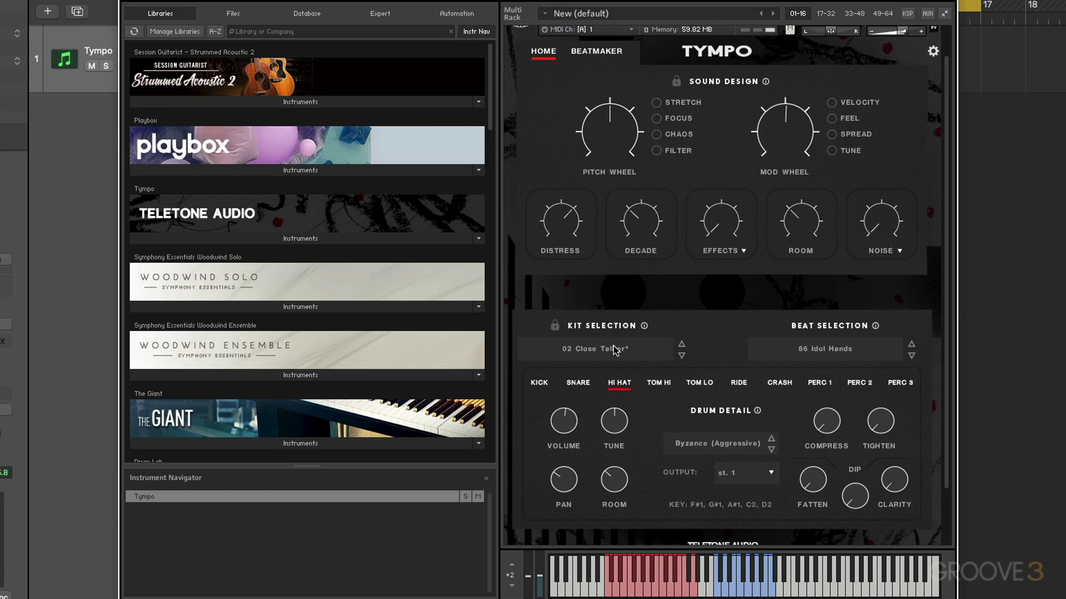
left_click(613, 349)
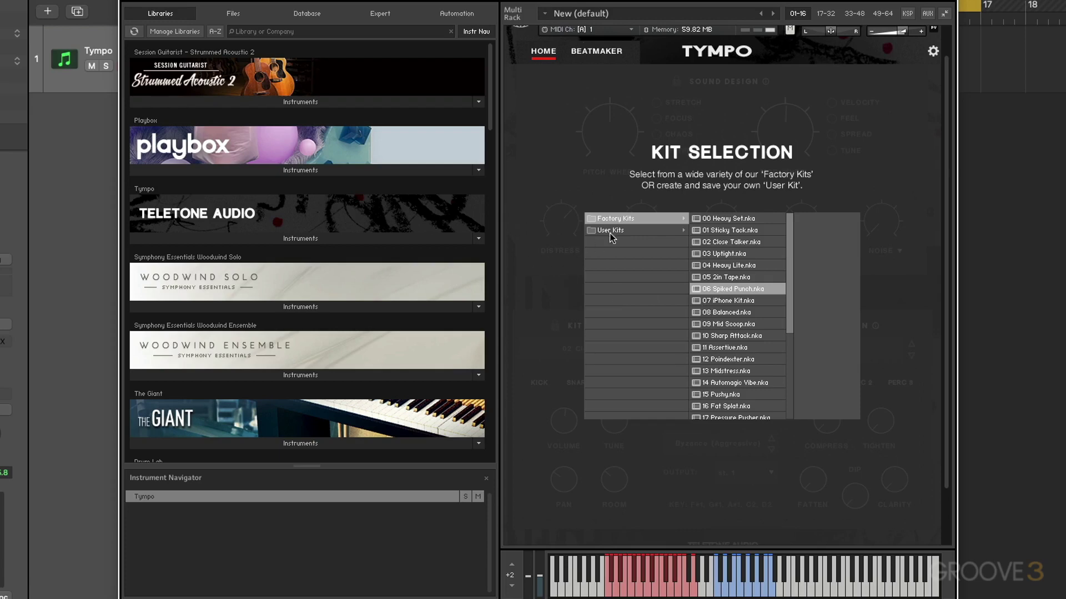
left_click(555, 270)
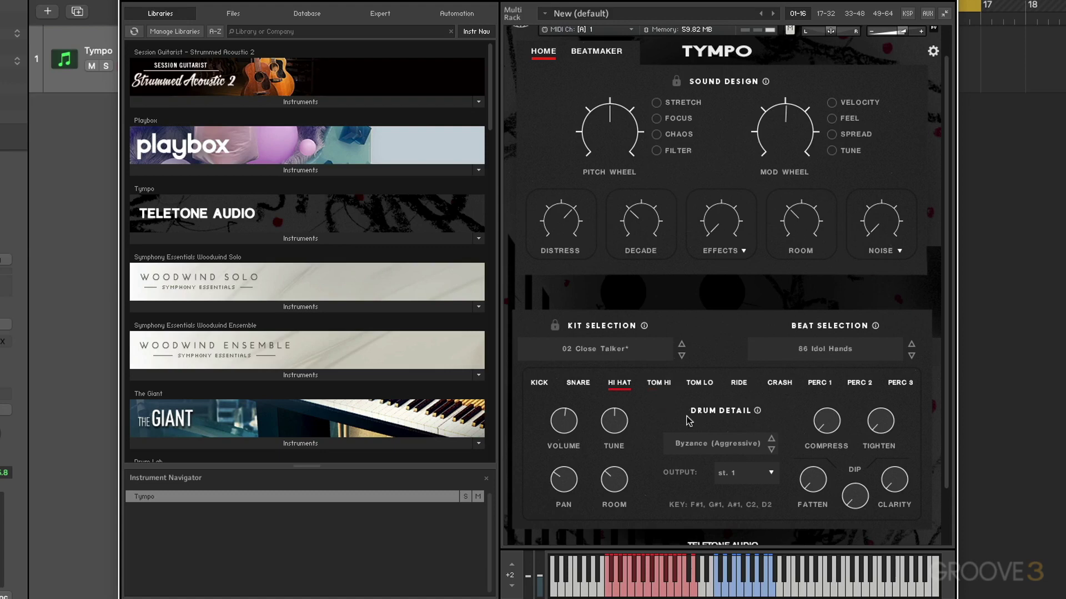
Step: Examine the Drum Detail controls and key assignments for the kick, snare, low tom and ride
left_click(540, 388)
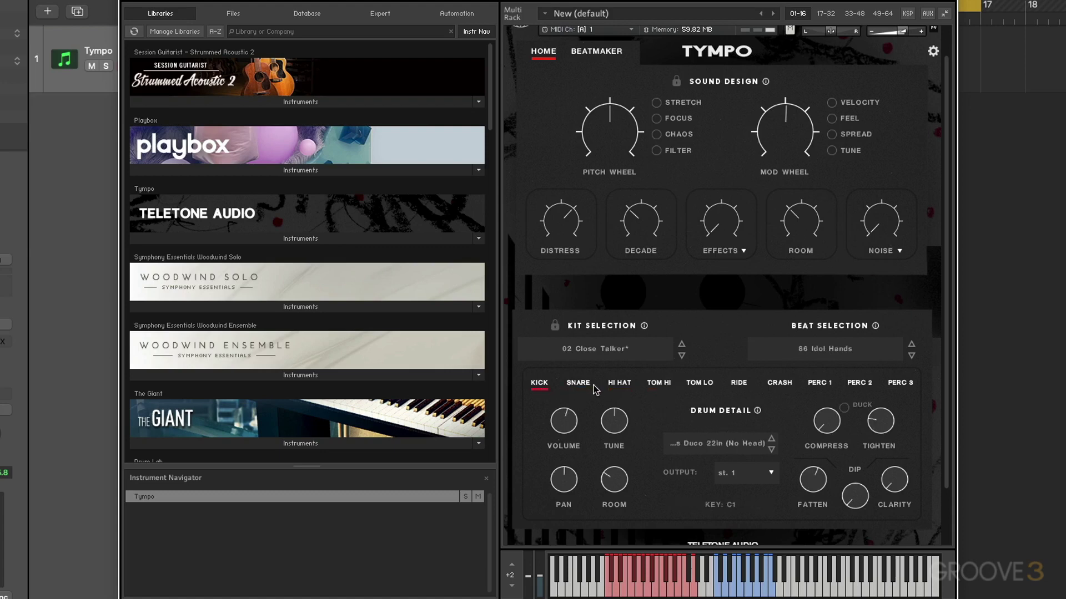
left_click(577, 387)
left_click(699, 388)
left_click(745, 387)
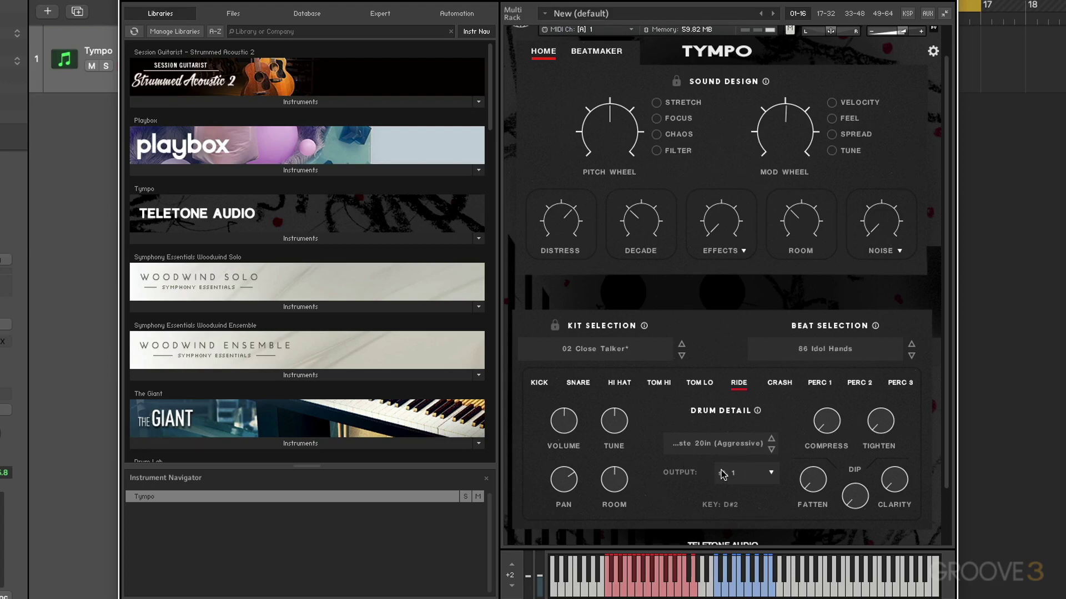
scroll(721, 471, "down", 2)
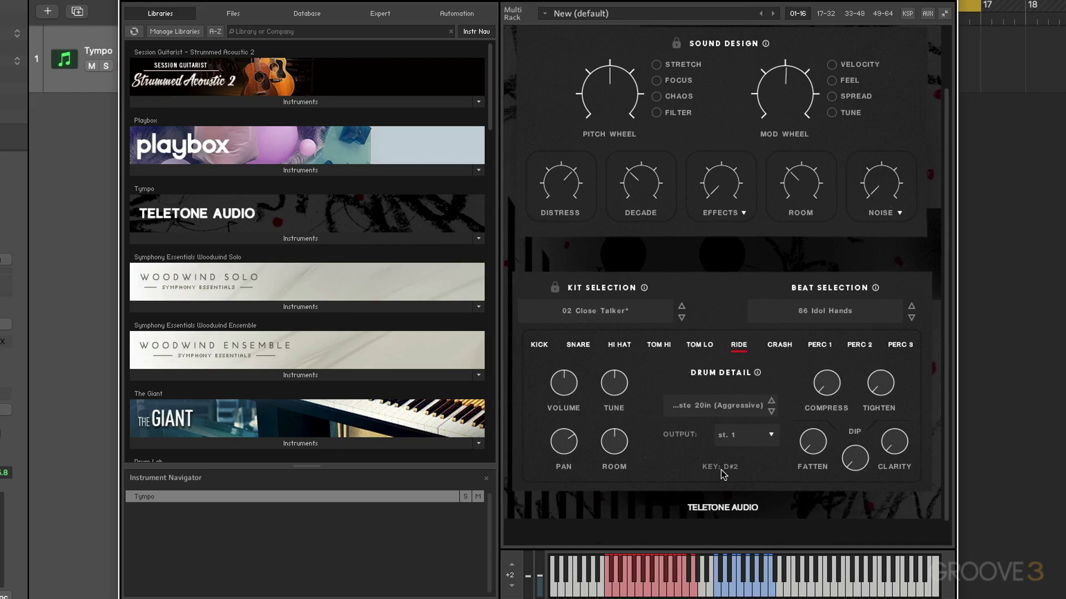
mouse_move(719, 505)
scroll(738, 500, "up", 3)
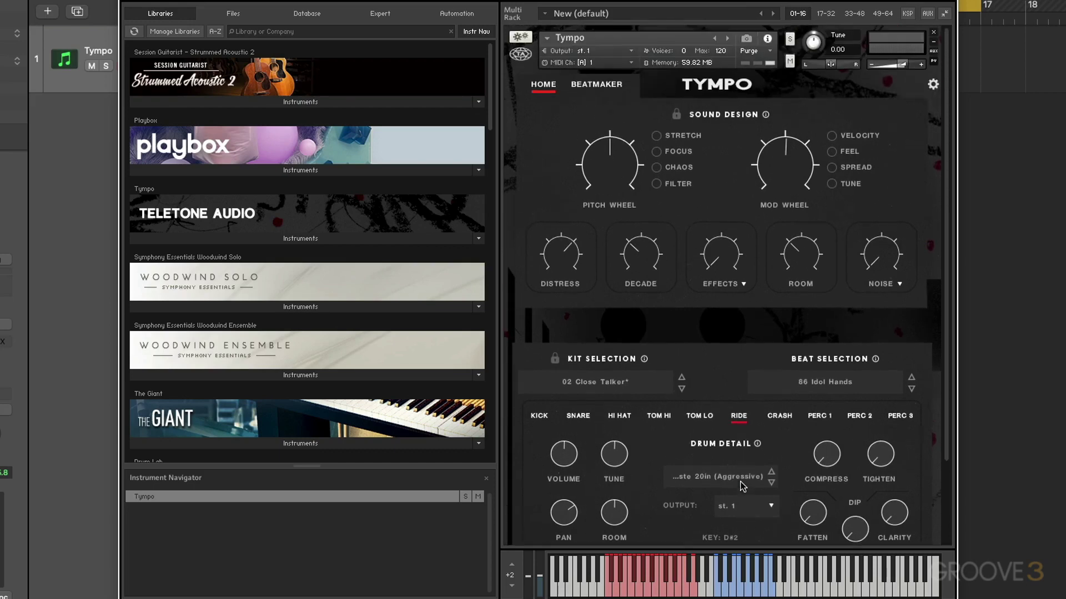